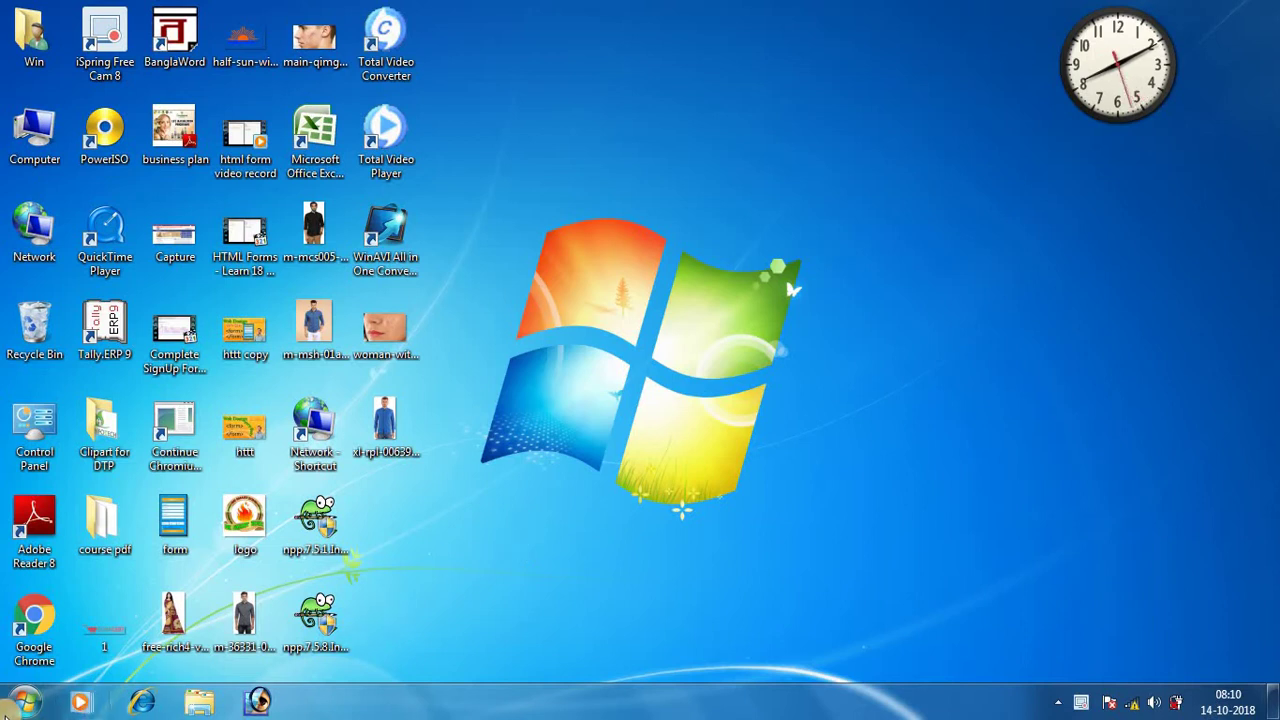
Launch Paint from Start > All Programs > Accessories to get a blank Untitled drawing.
click(22, 702)
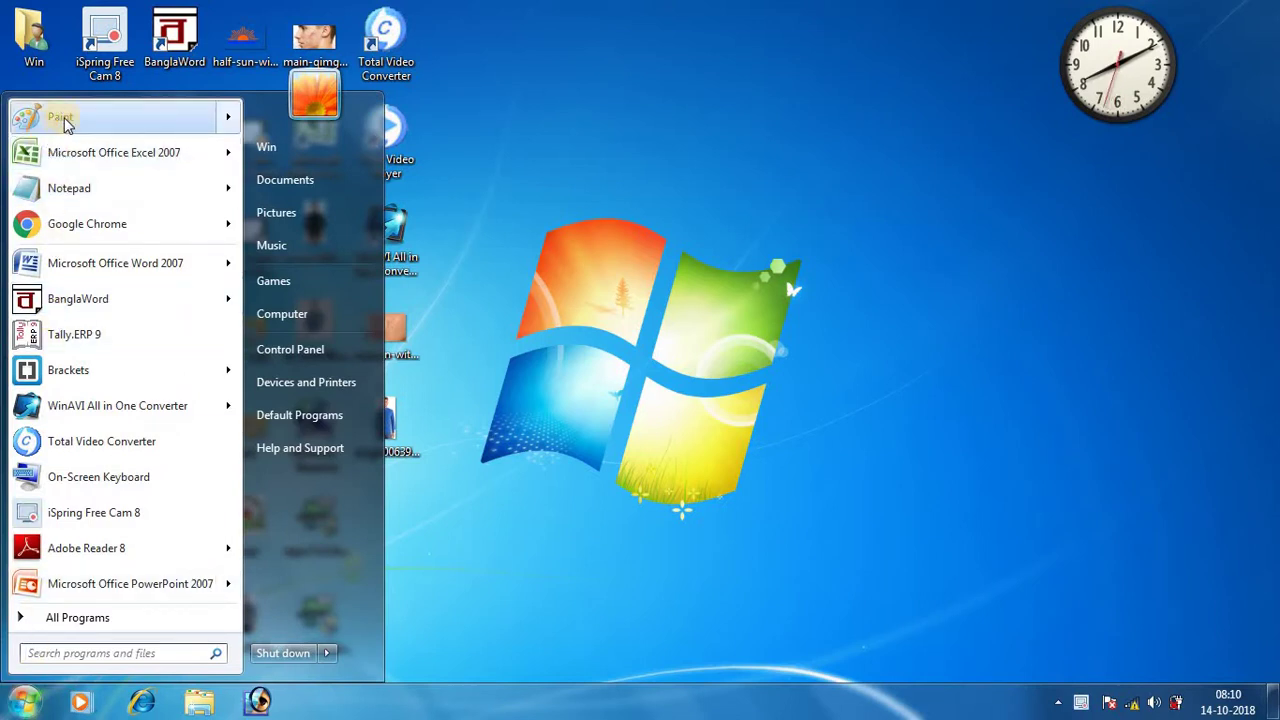
mouse_move(120, 117)
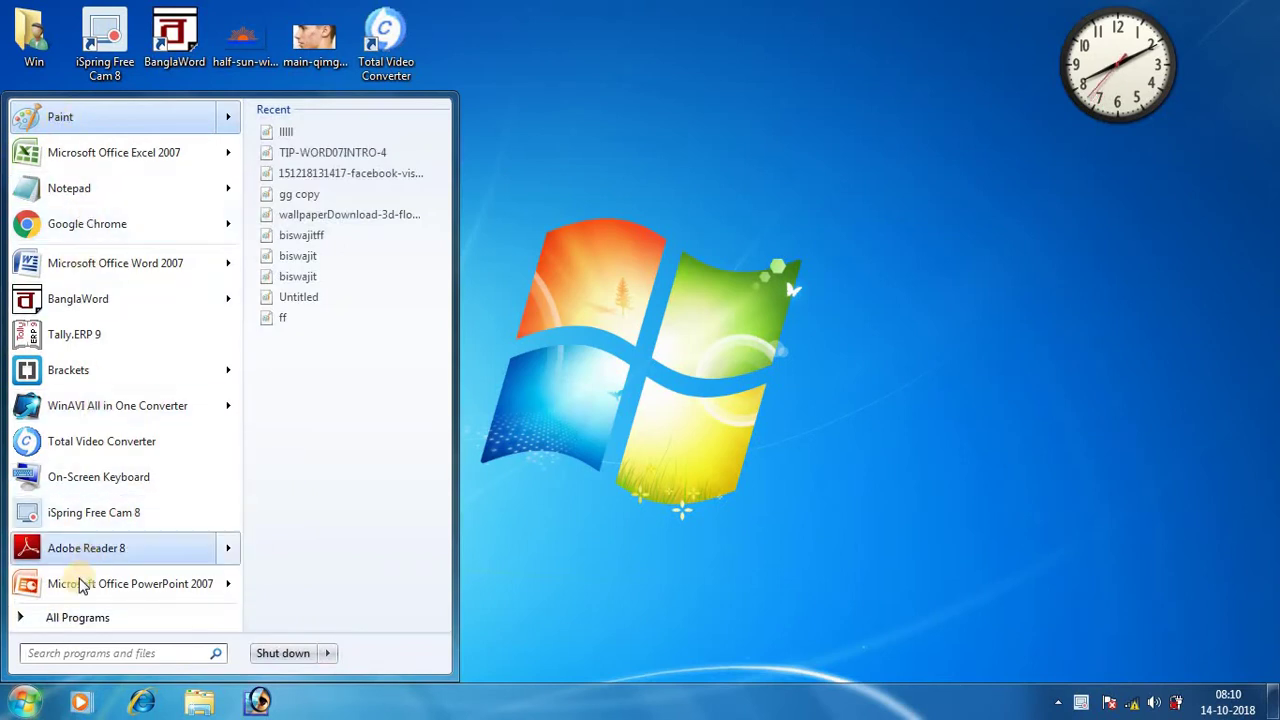
click(60, 618)
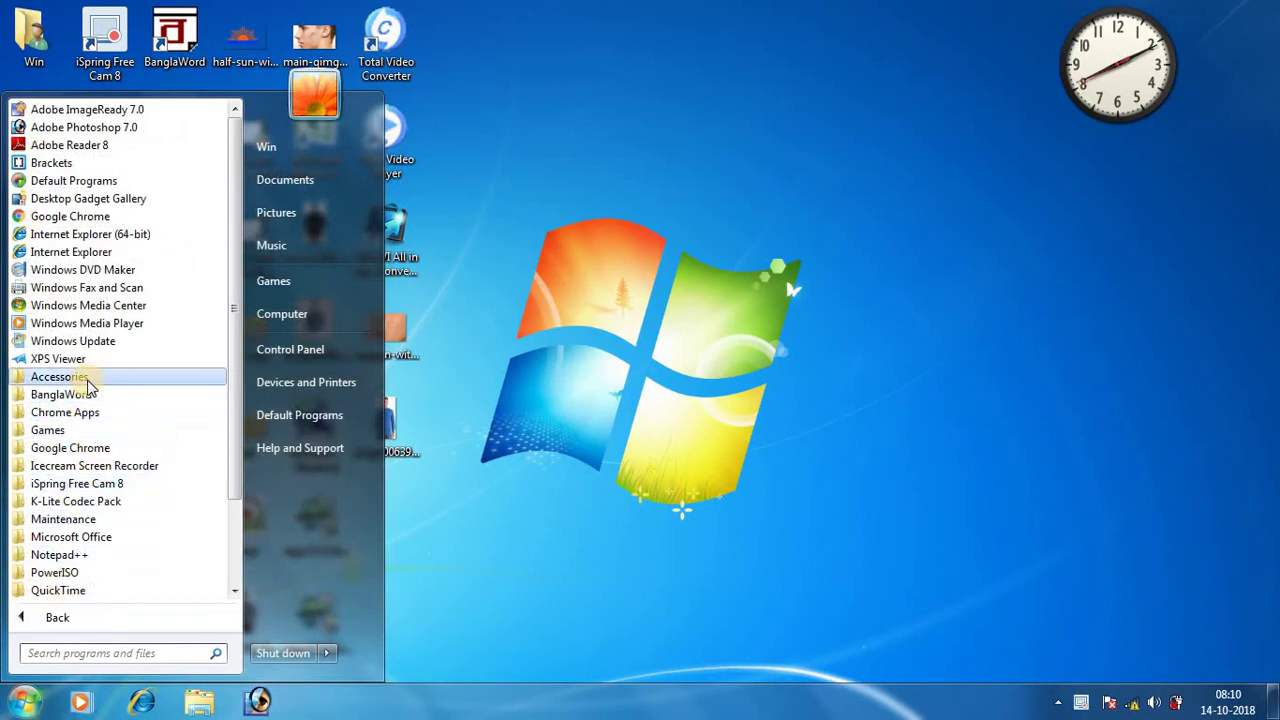
click(86, 378)
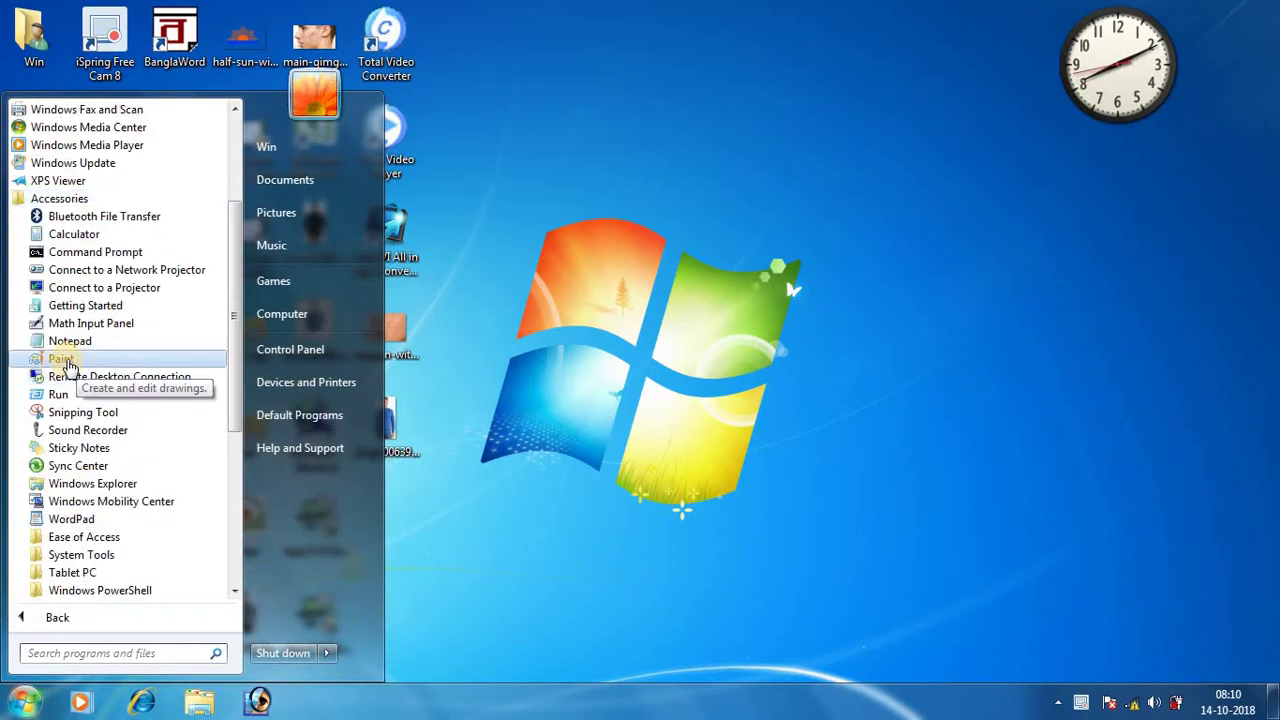
click(62, 359)
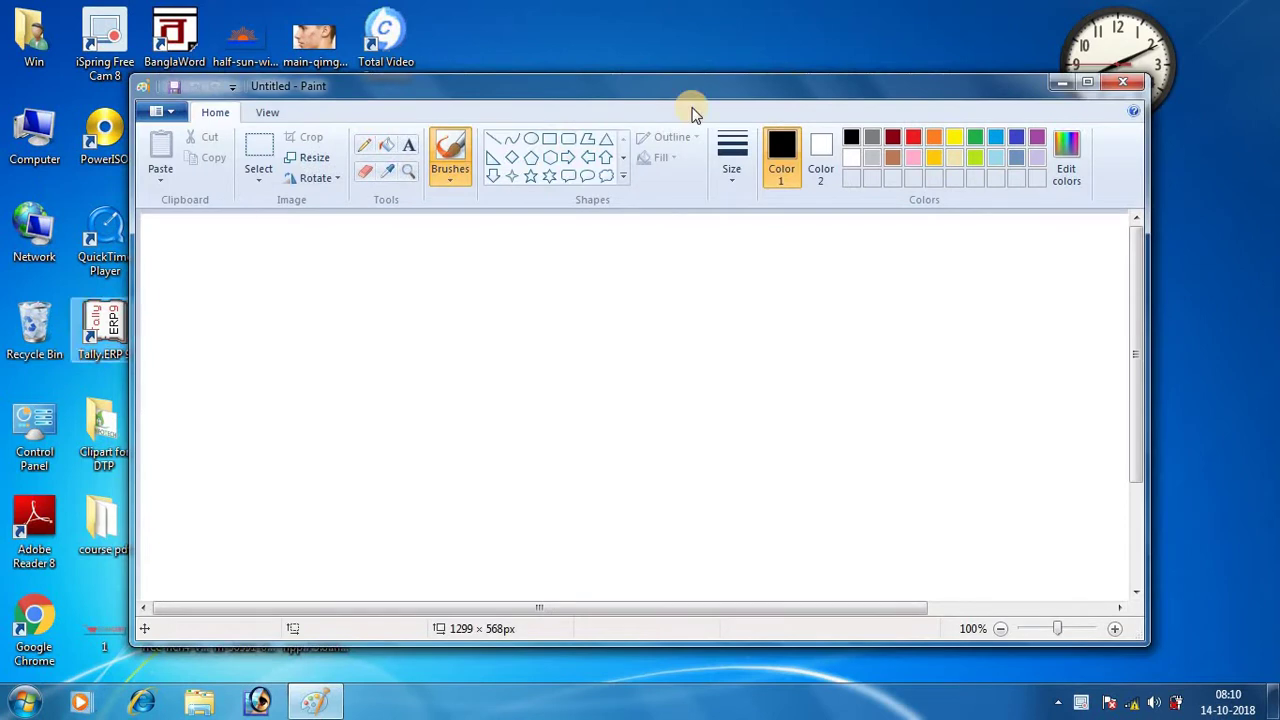
Maximize the Paint window and resize the blank canvas to 1301 × 530 px.
click(1087, 82)
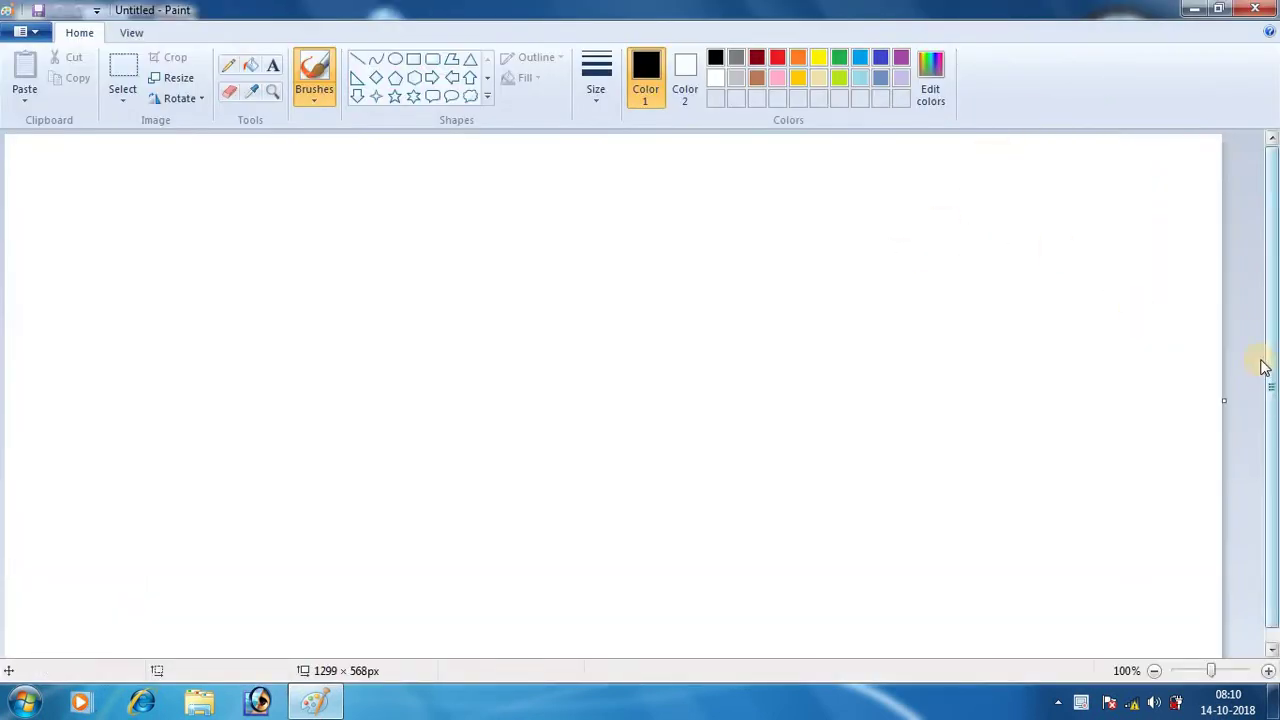
drag(1271, 349, 1271, 377)
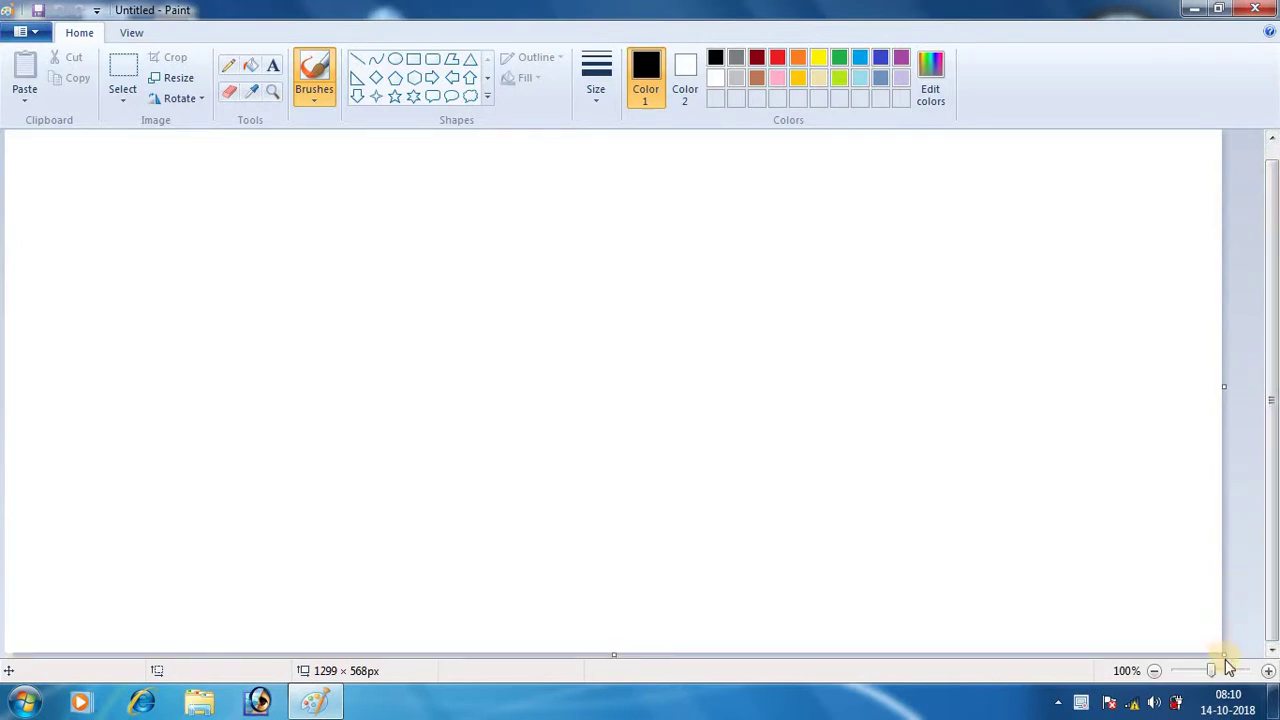
drag(1223, 655, 1223, 620)
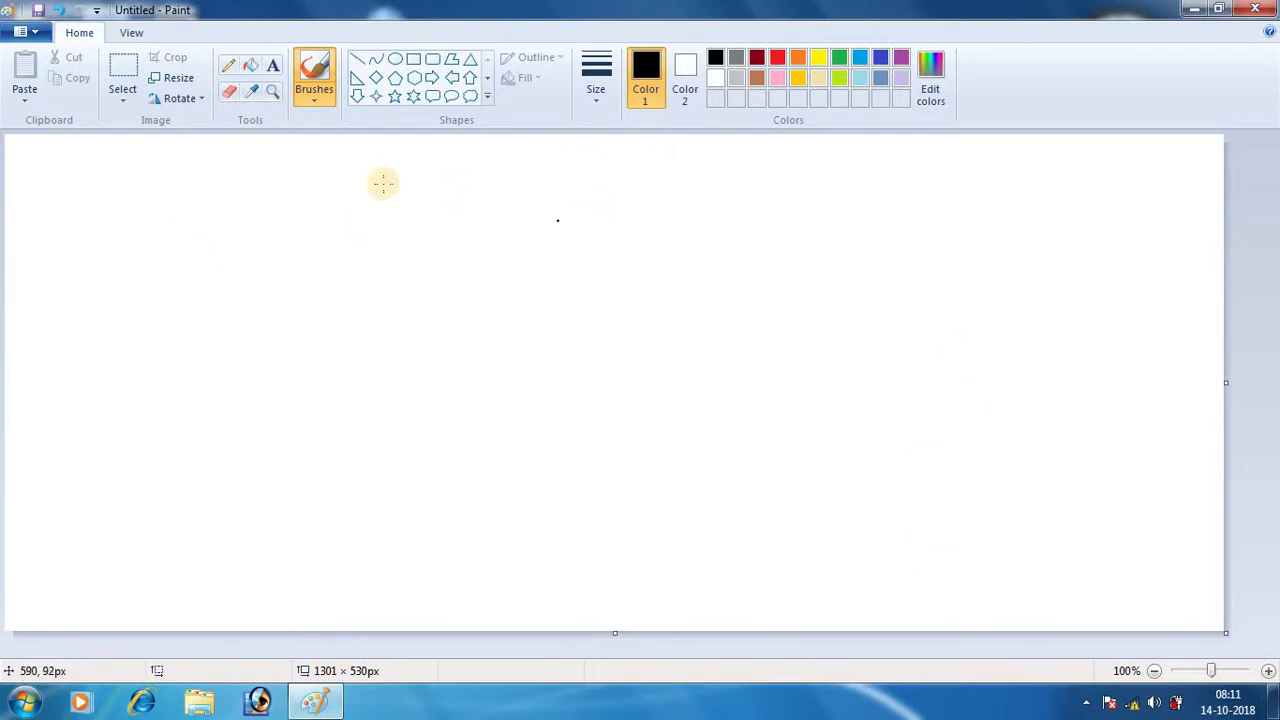
Draw a red straight line from the canvas's top-right corner to its bottom-left corner.
click(355, 62)
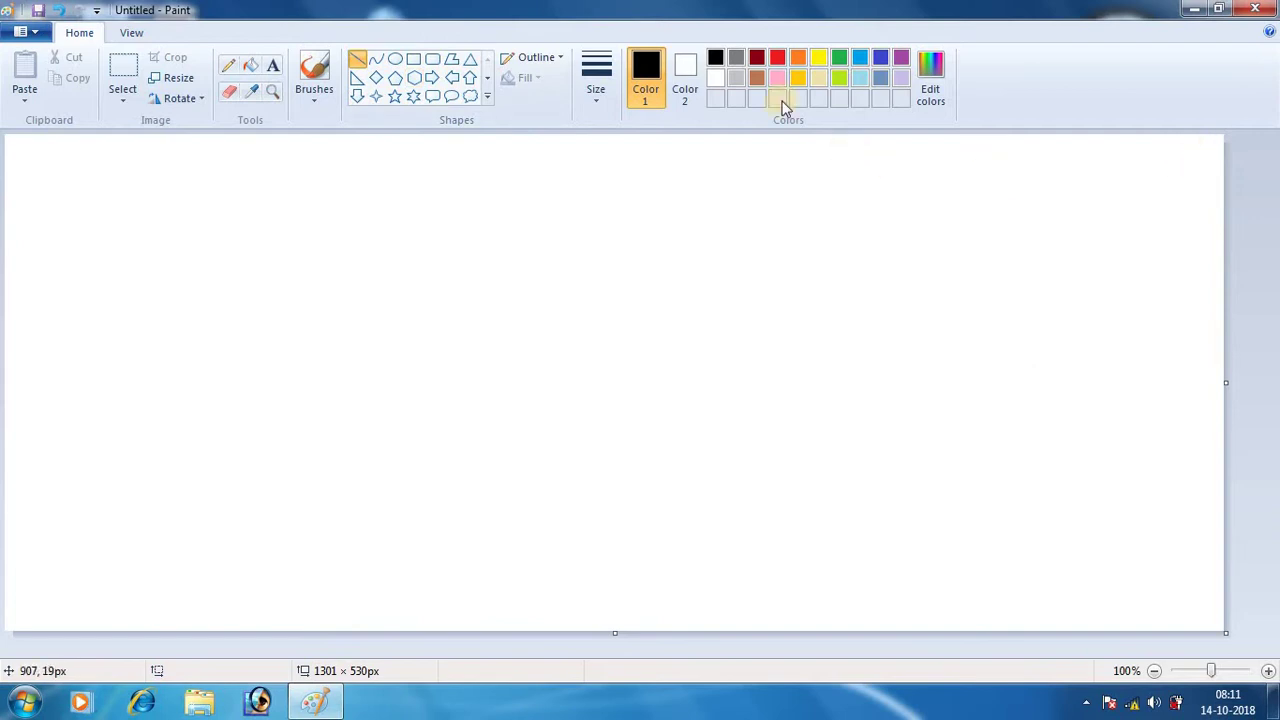
click(781, 62)
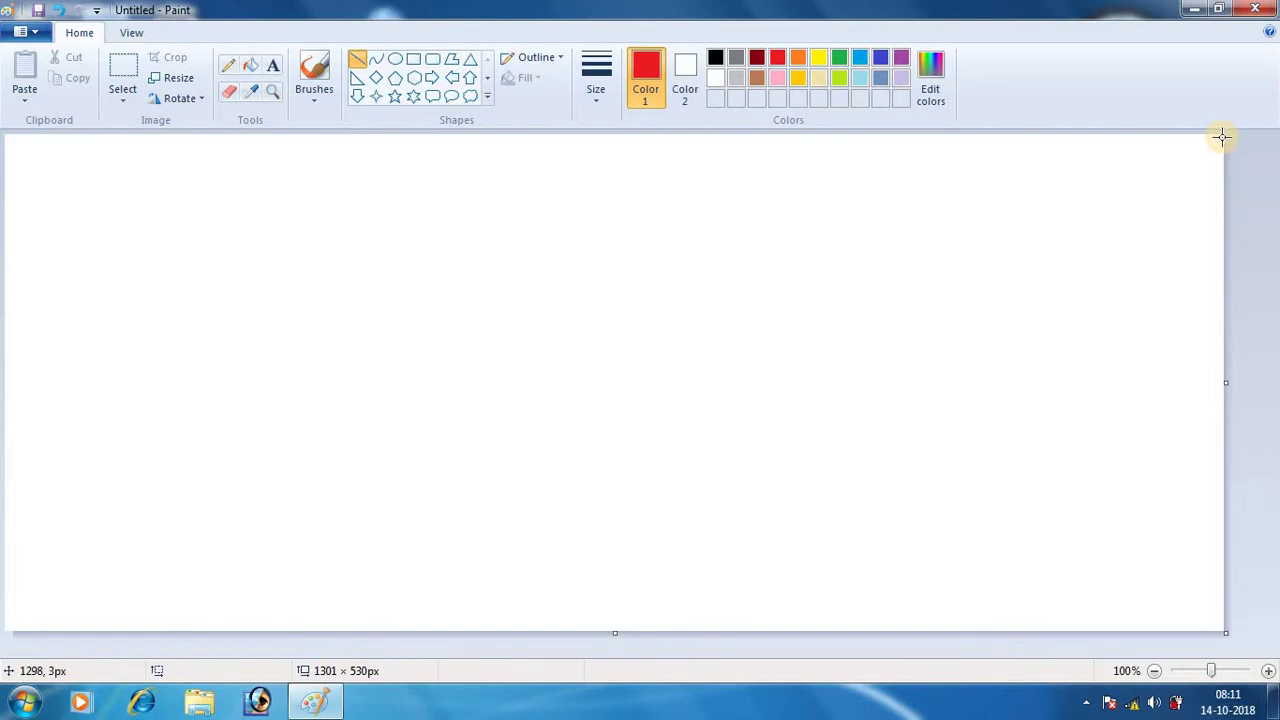
mouse_move(1222, 135)
mouse_down()
mouse_move(34, 580)
mouse_move(8, 640)
mouse_up()
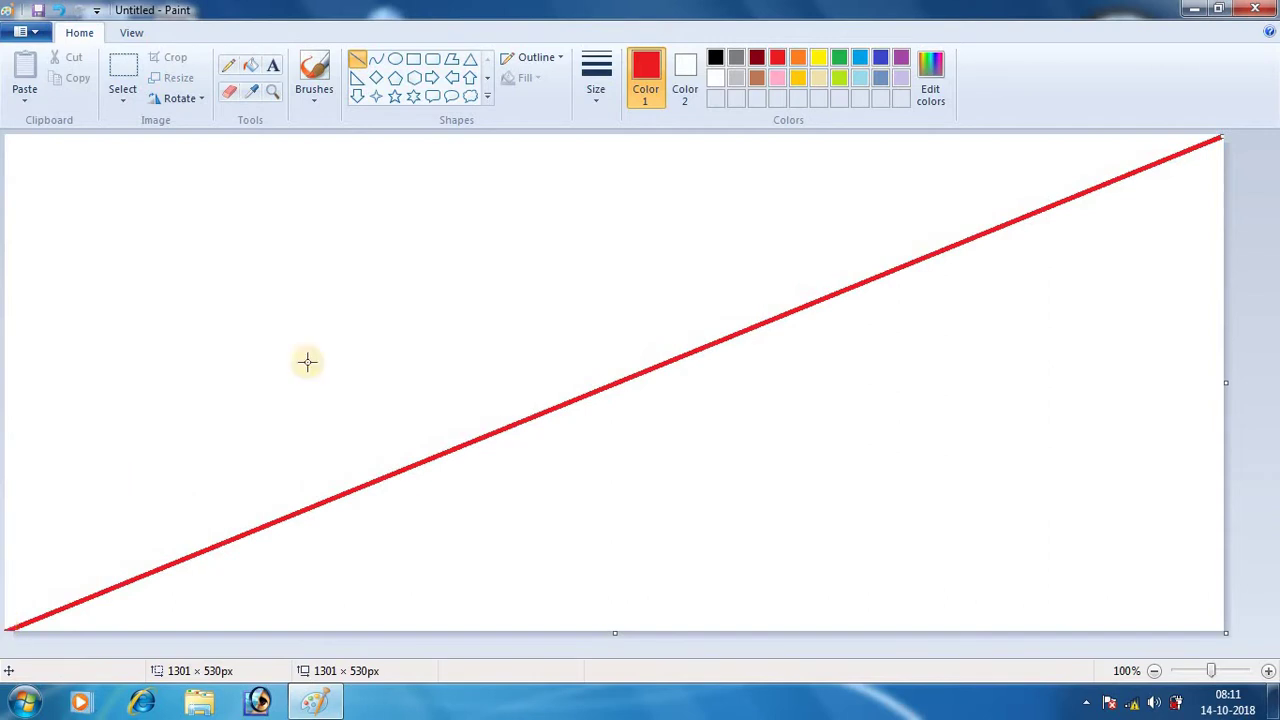
click(250, 68)
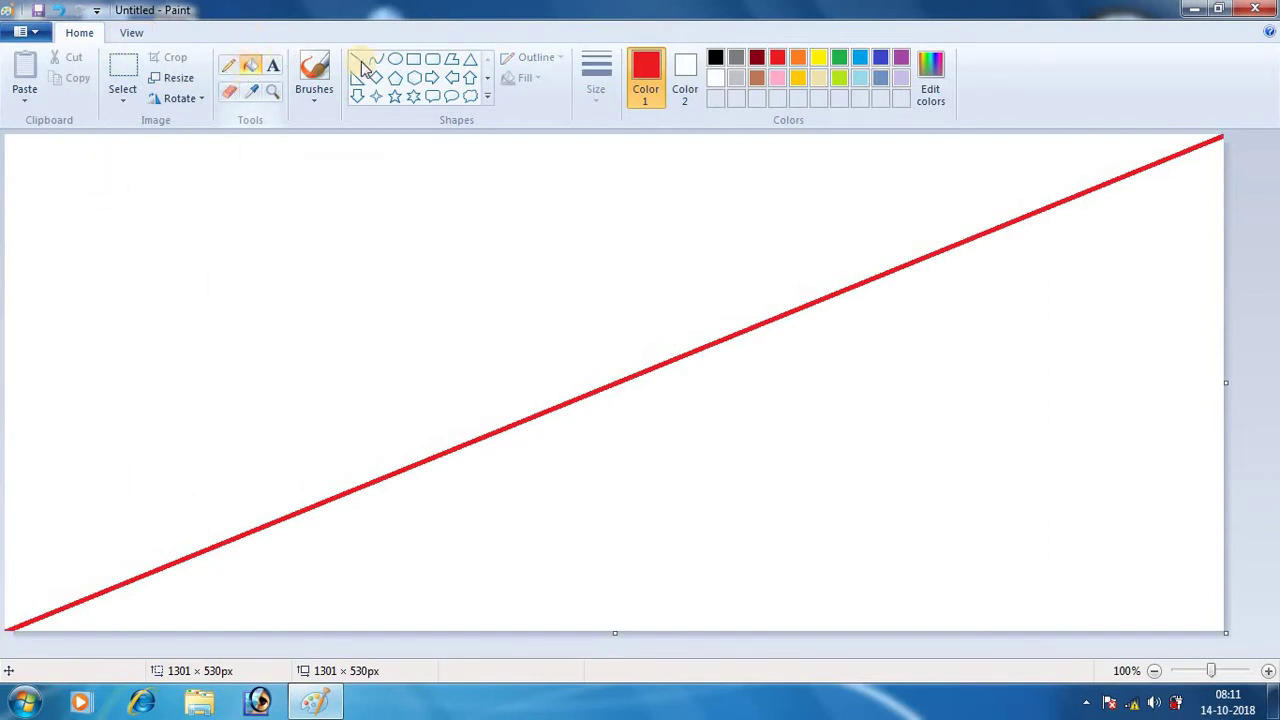
Fill the area below the diagonal red and the area above it yellow.
click(787, 401)
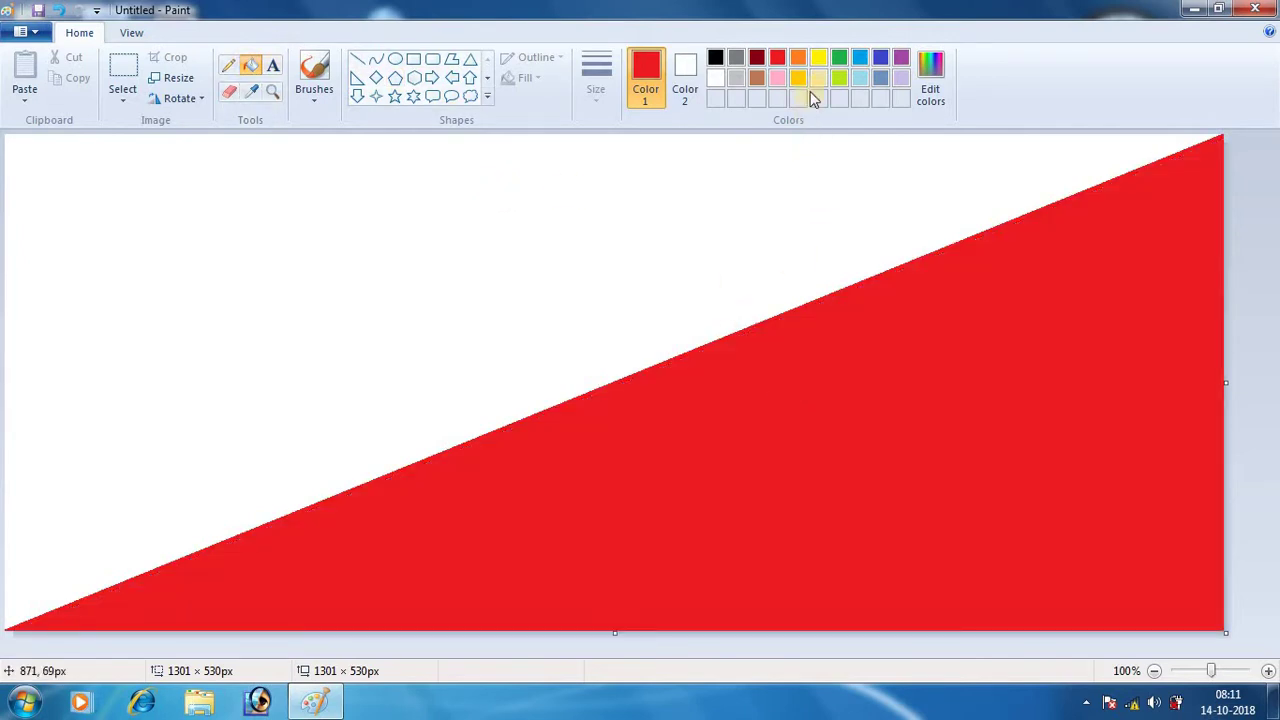
click(818, 57)
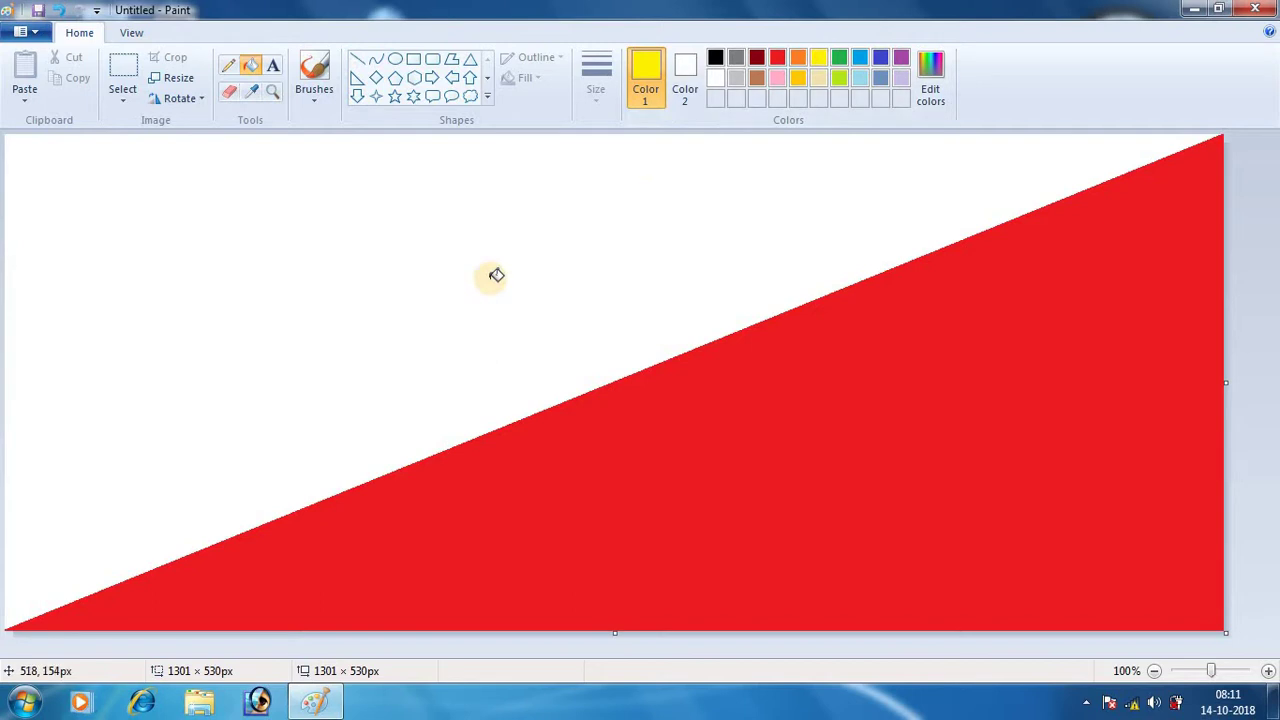
click(496, 275)
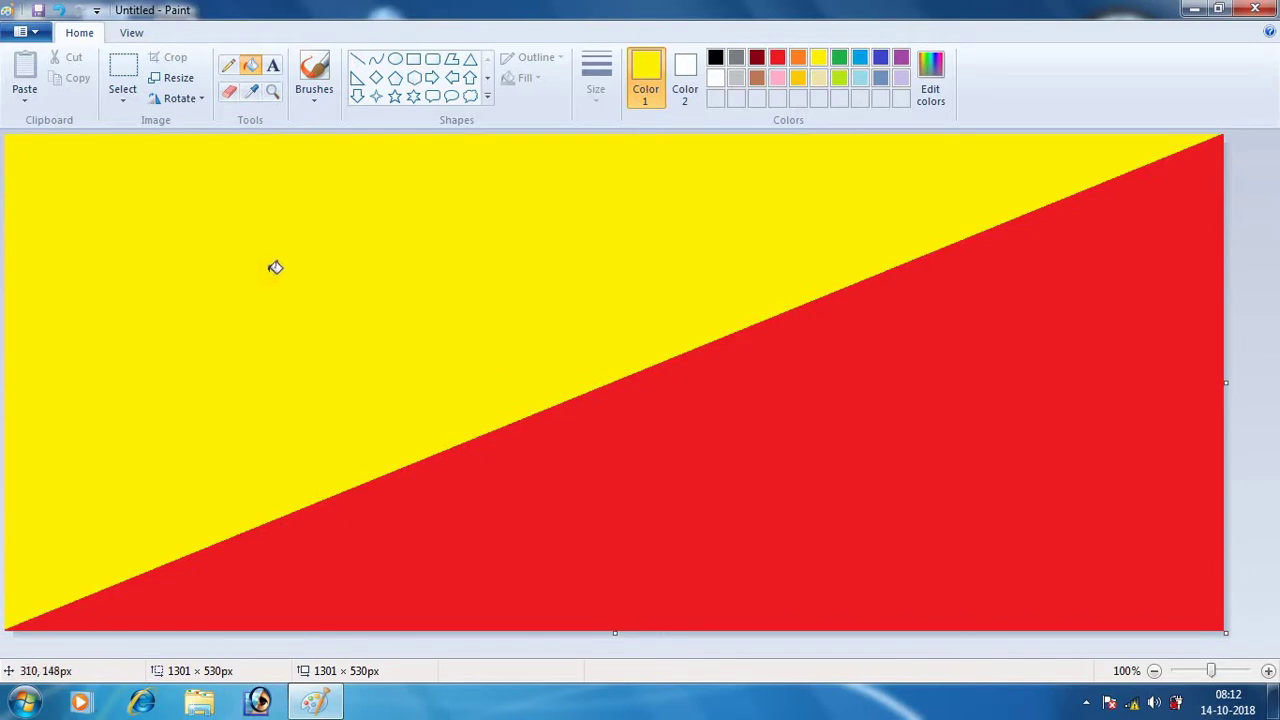
Resize the image to 1 pixel wide, with Maintain aspect ratio unticked, keeping 530 px height.
click(179, 85)
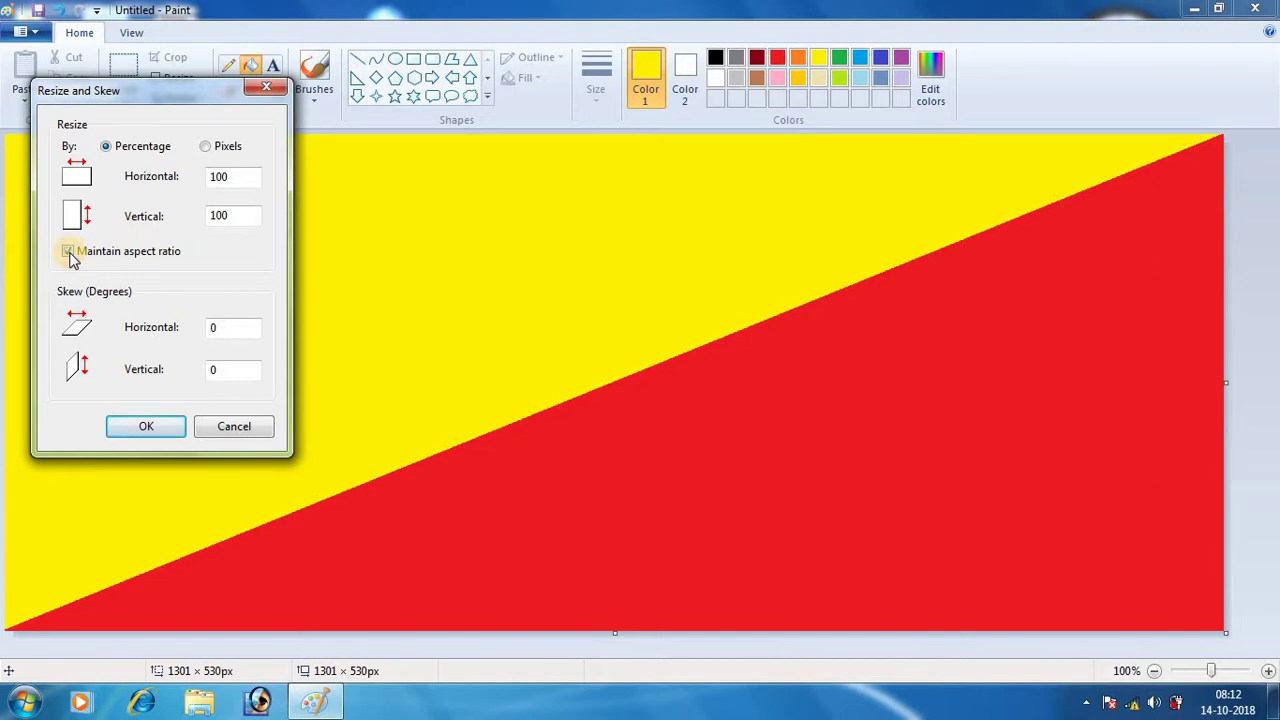
click(68, 252)
click(206, 148)
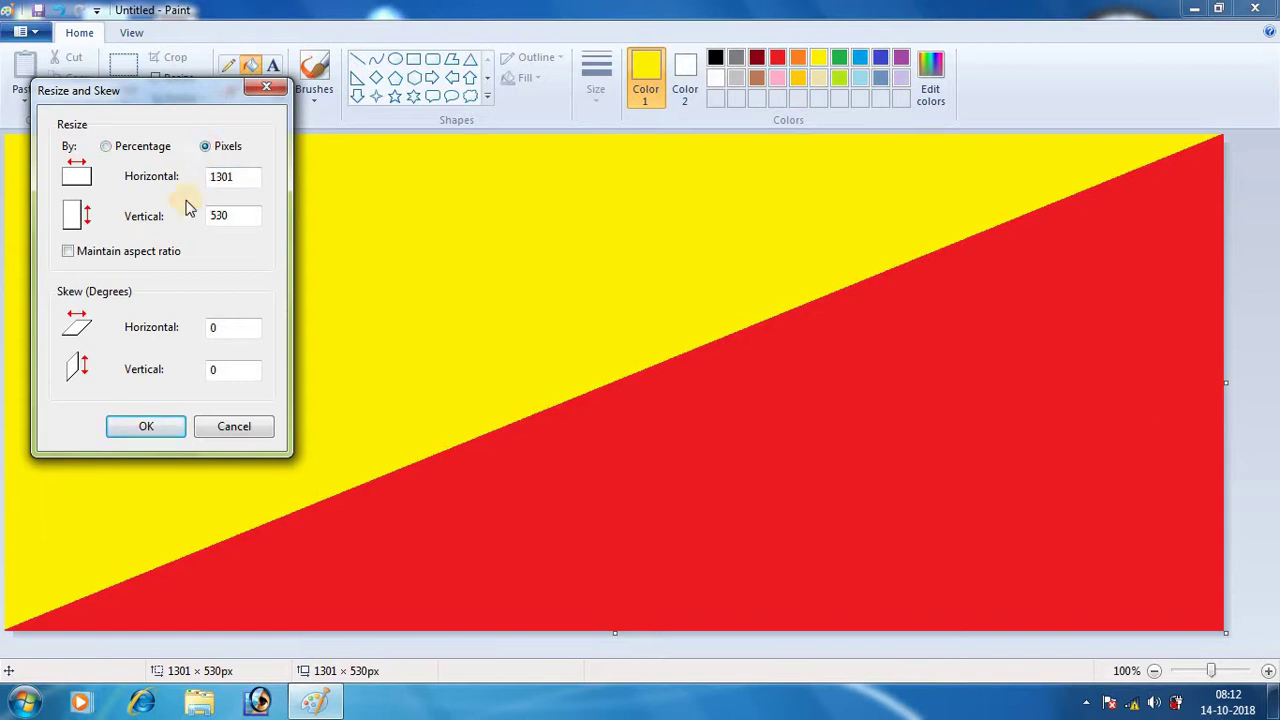
double_click(232, 178)
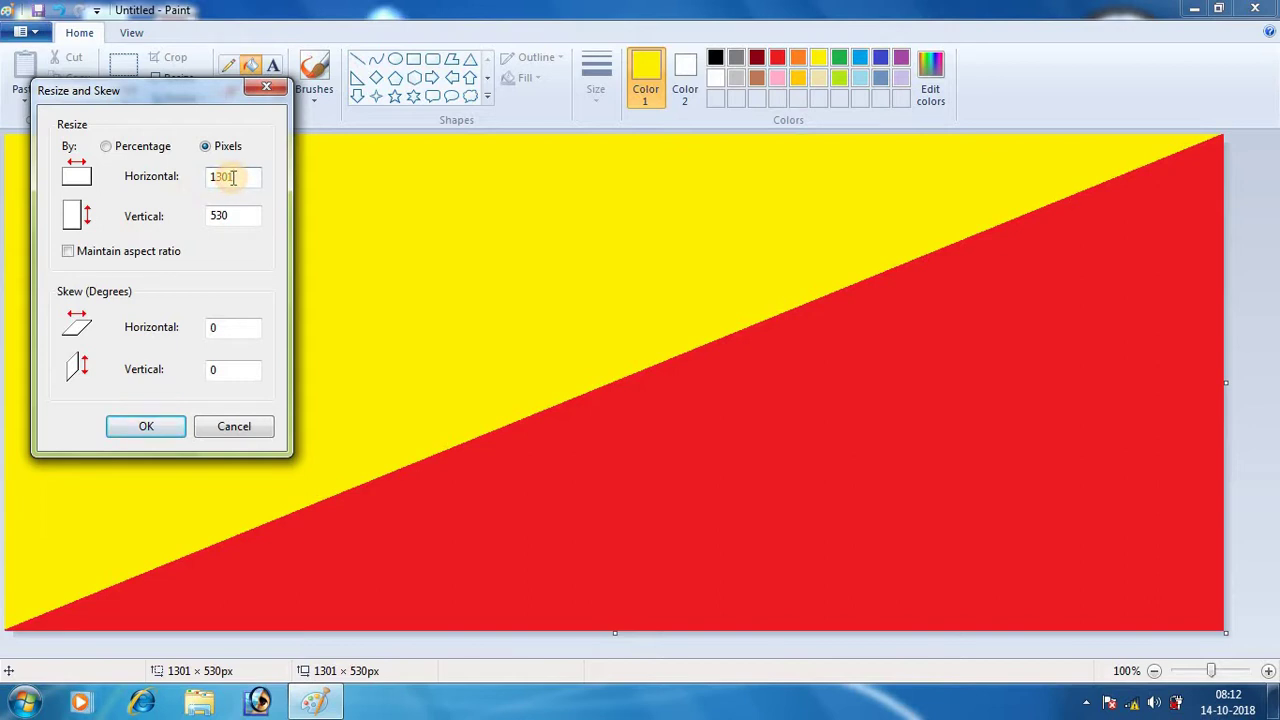
drag(232, 177, 207, 180)
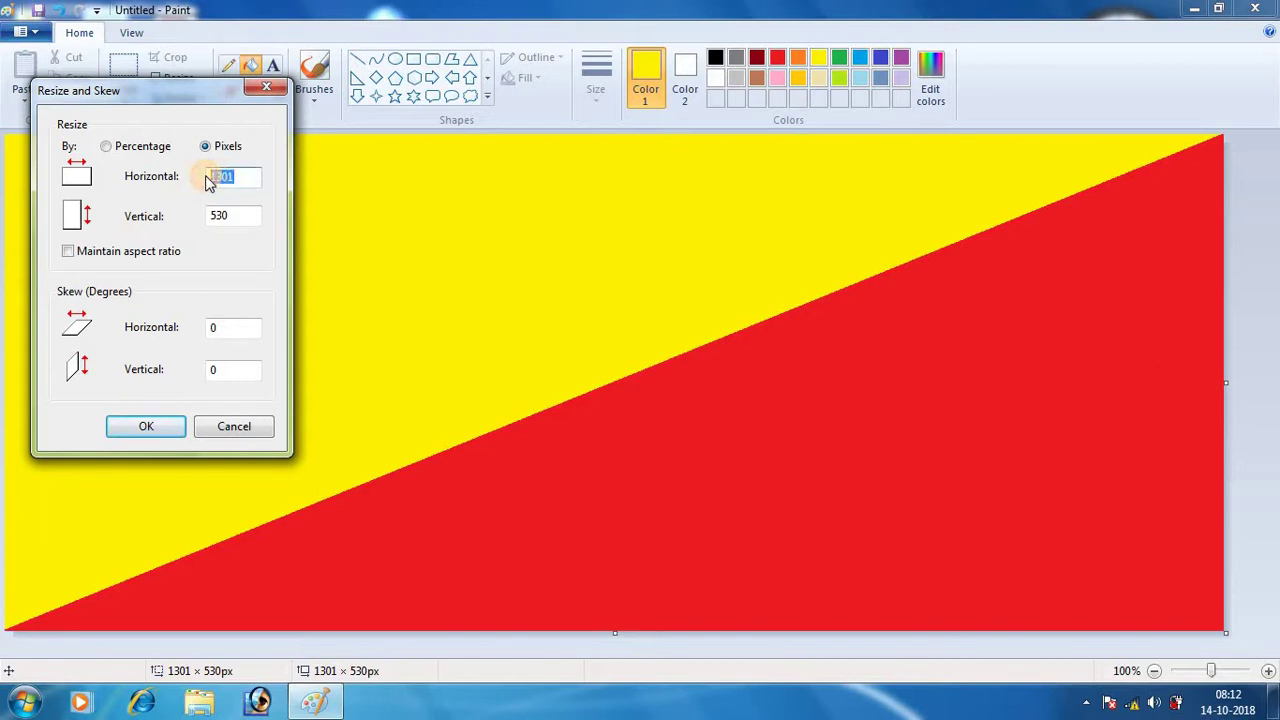
text(1)
click(158, 426)
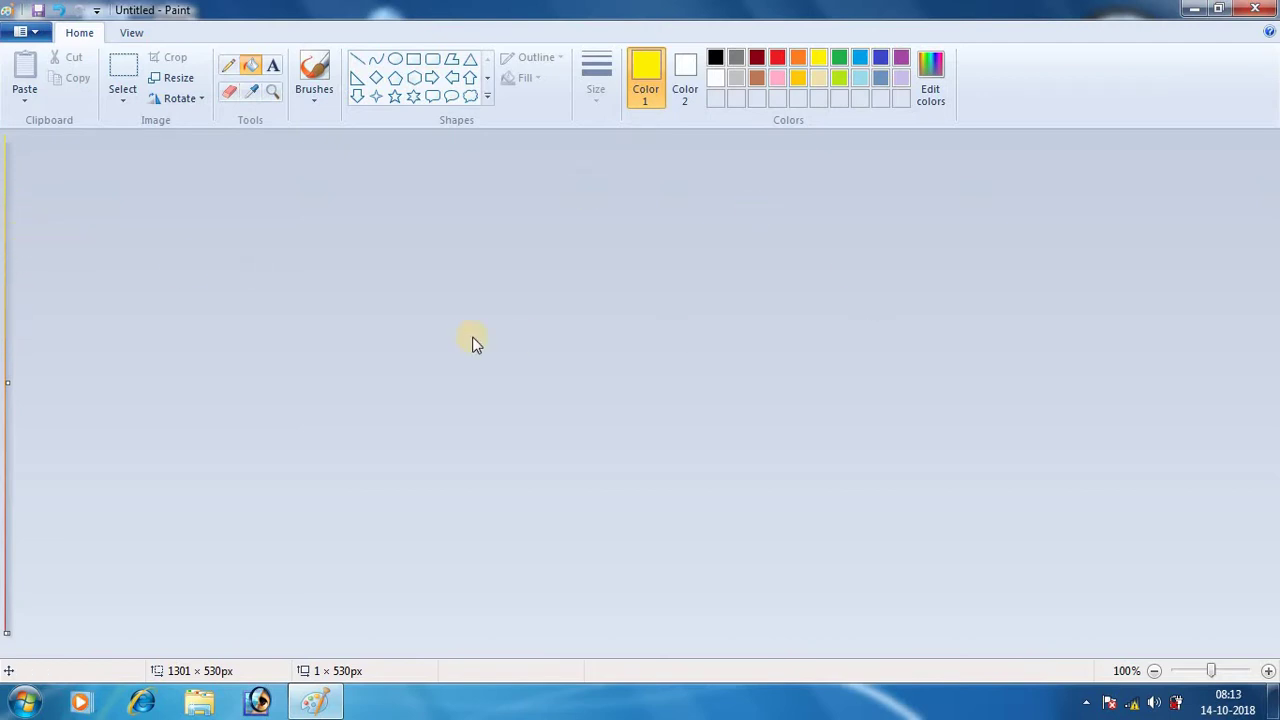
Resize the image back to 1301 pixels wide, with Maintain aspect ratio unticked.
click(177, 81)
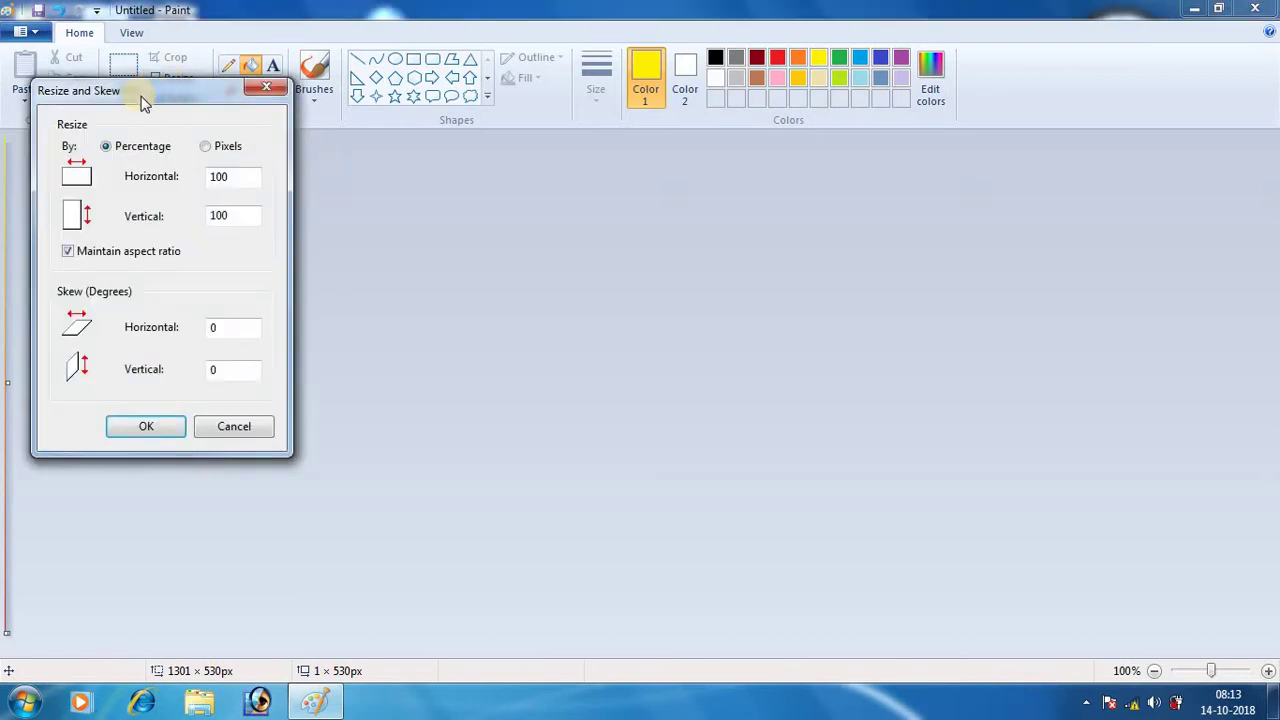
click(84, 256)
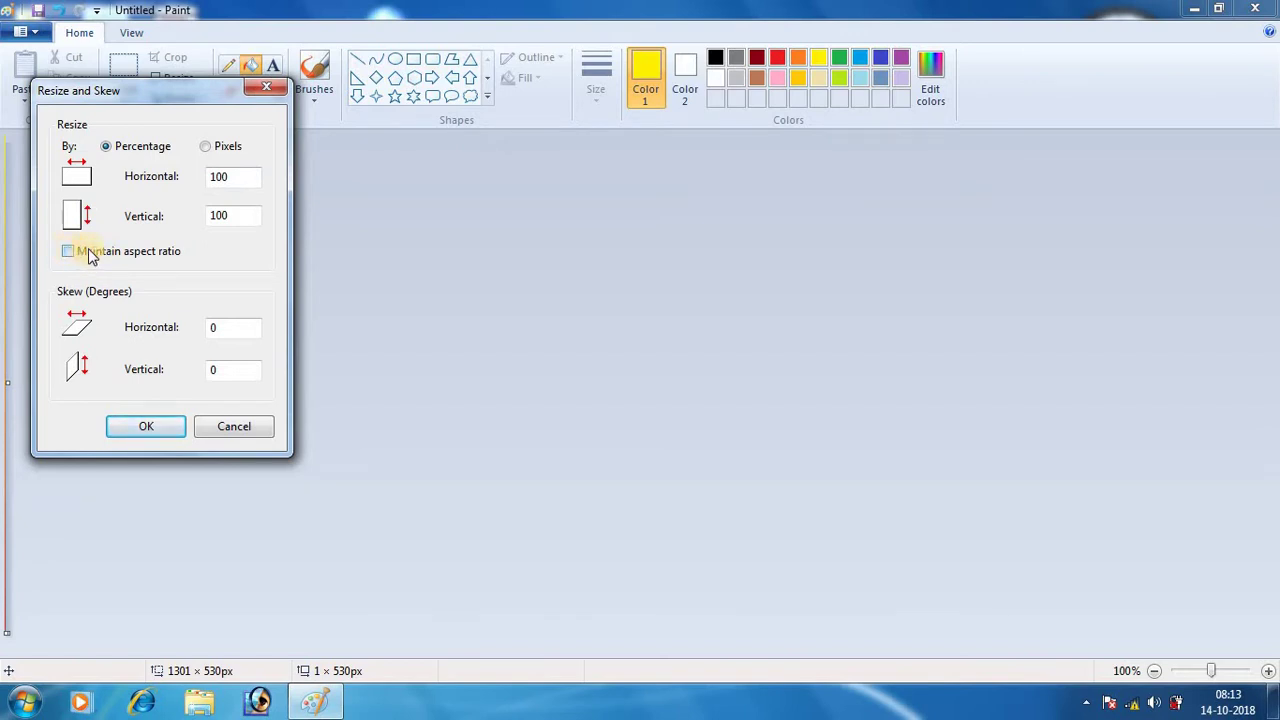
click(214, 147)
click(216, 177)
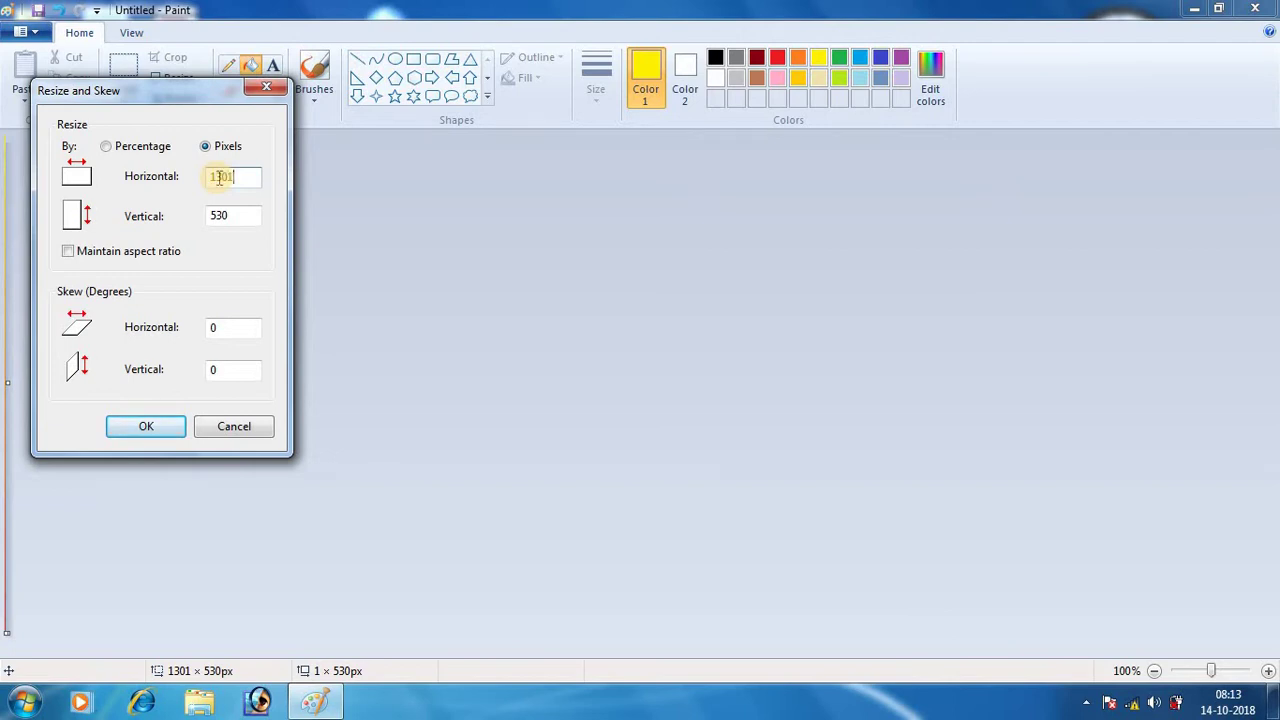
click(145, 428)
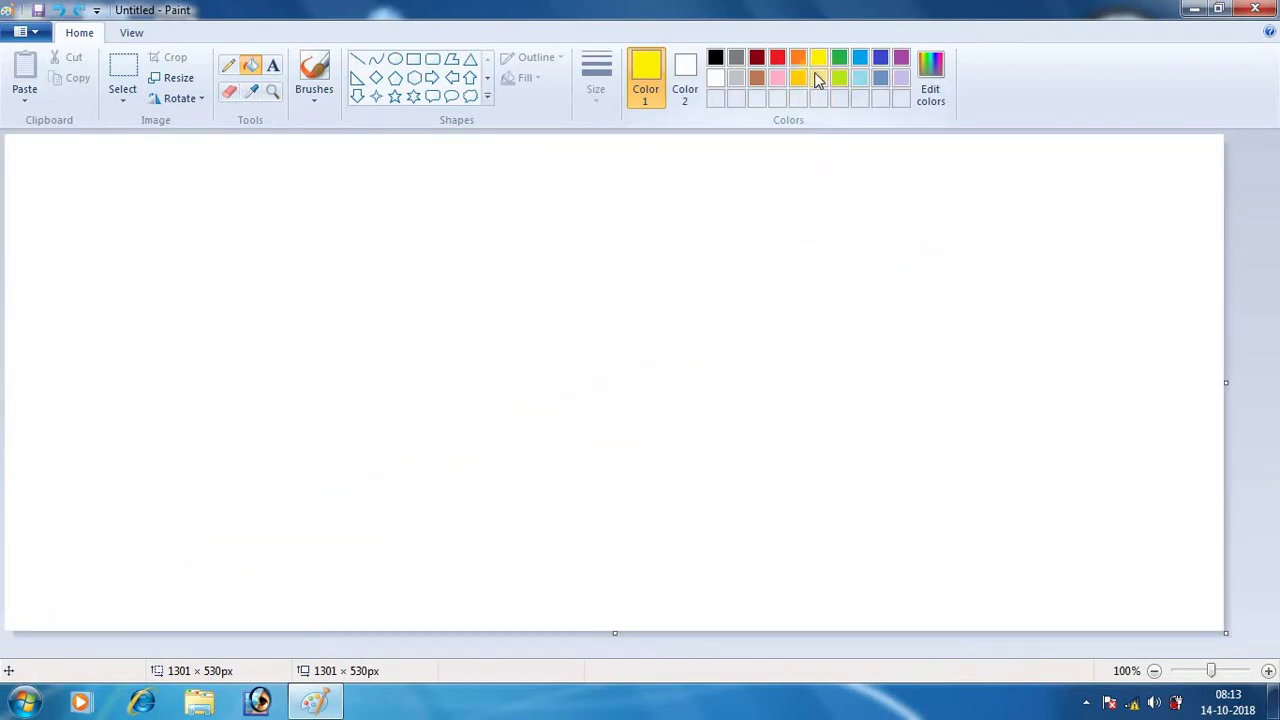
Draw a dark-red straight line from the canvas's top-right corner to its bottom-left corner.
click(362, 63)
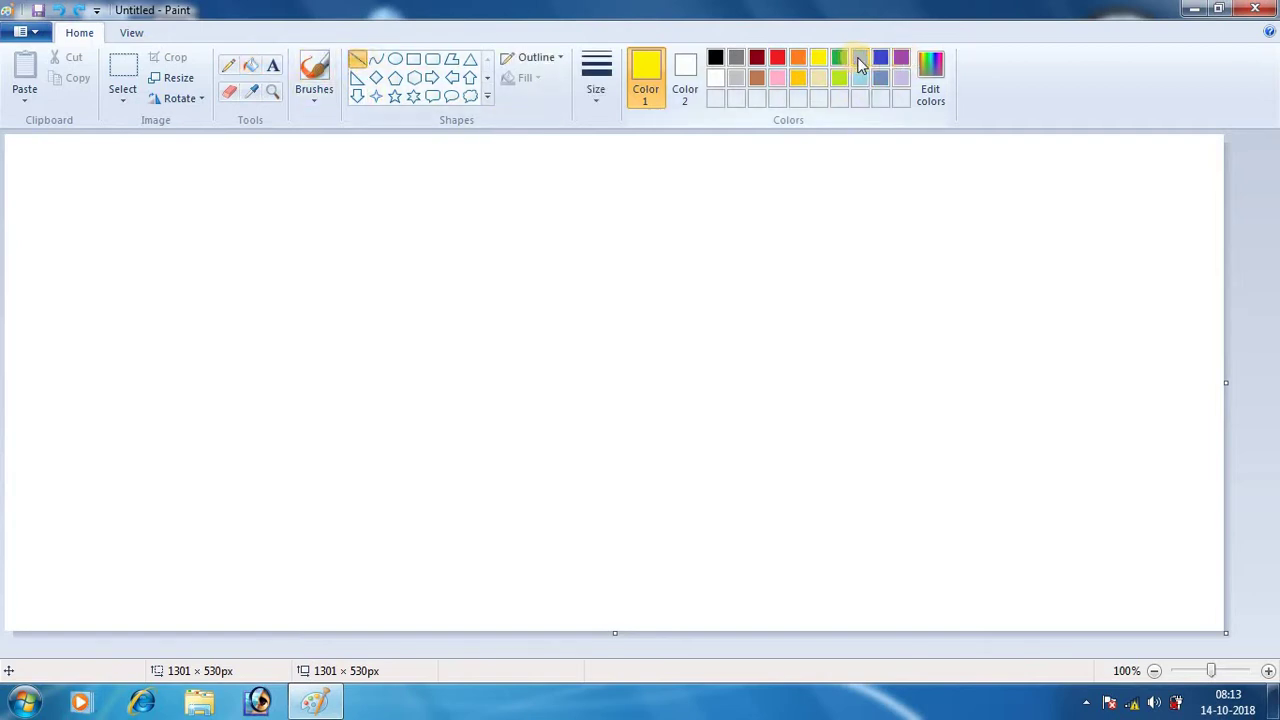
click(757, 58)
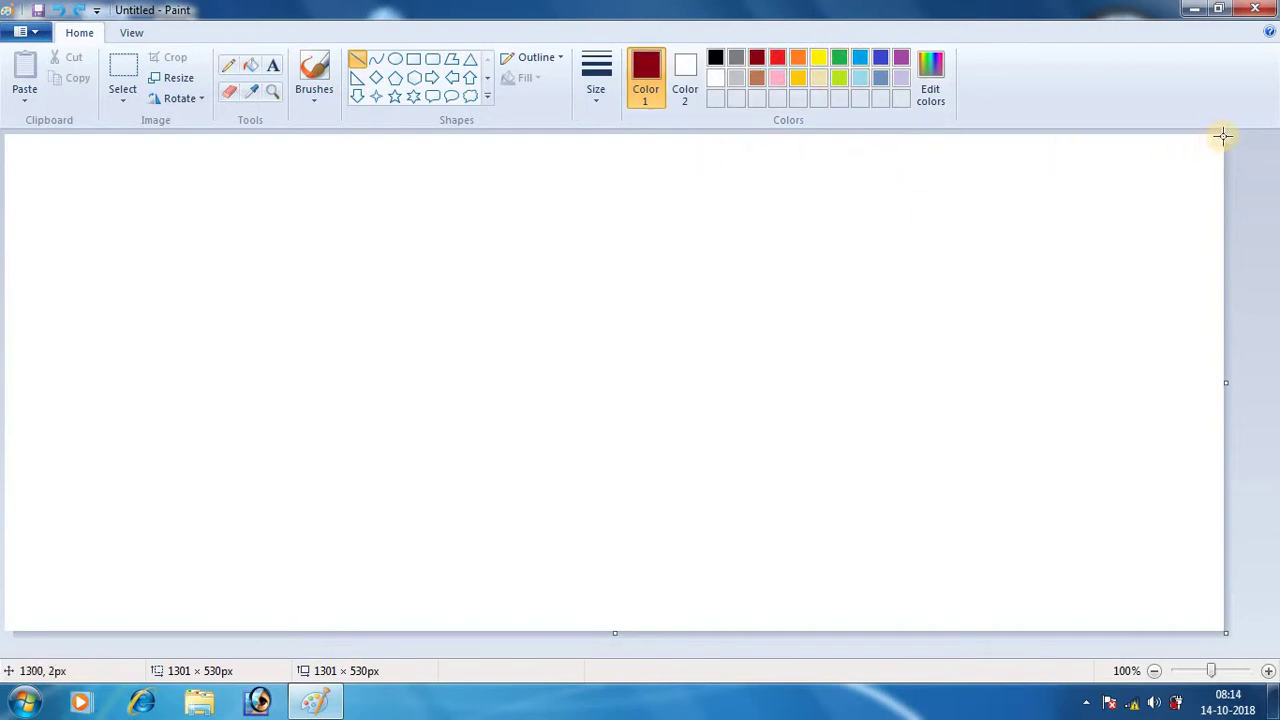
drag(1220, 137, 415, 462)
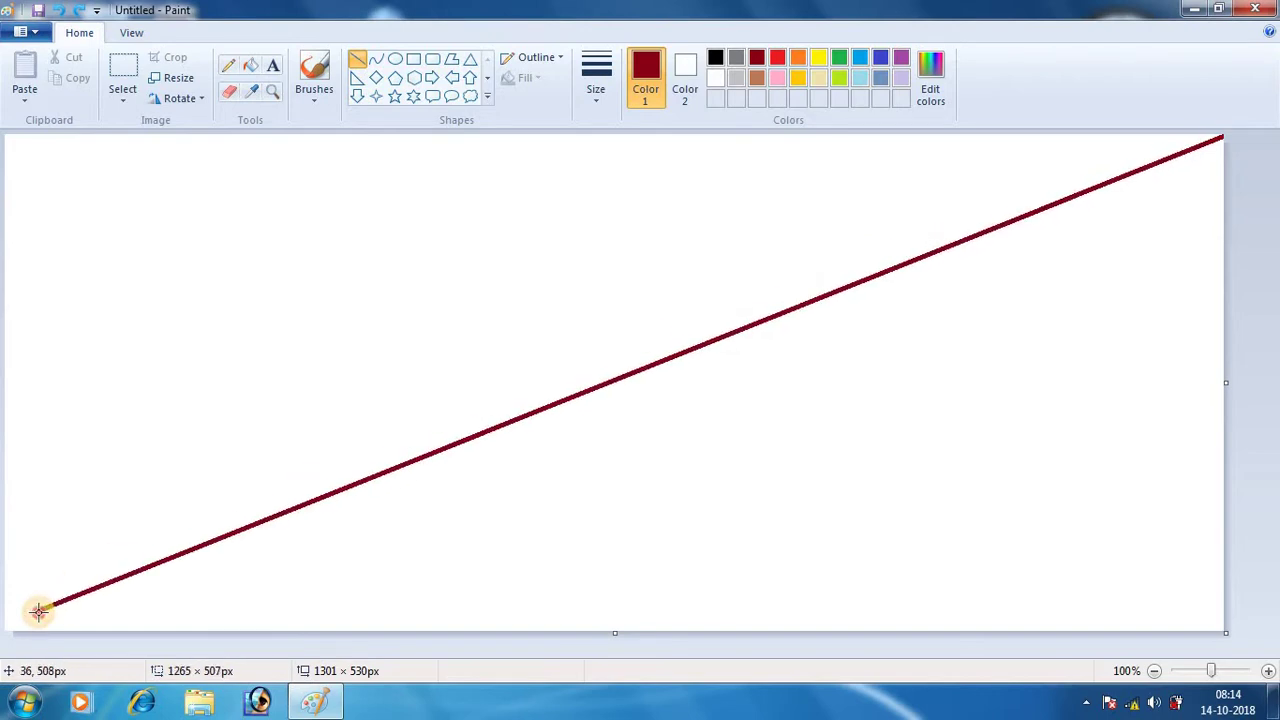
drag(78, 585, 6, 630)
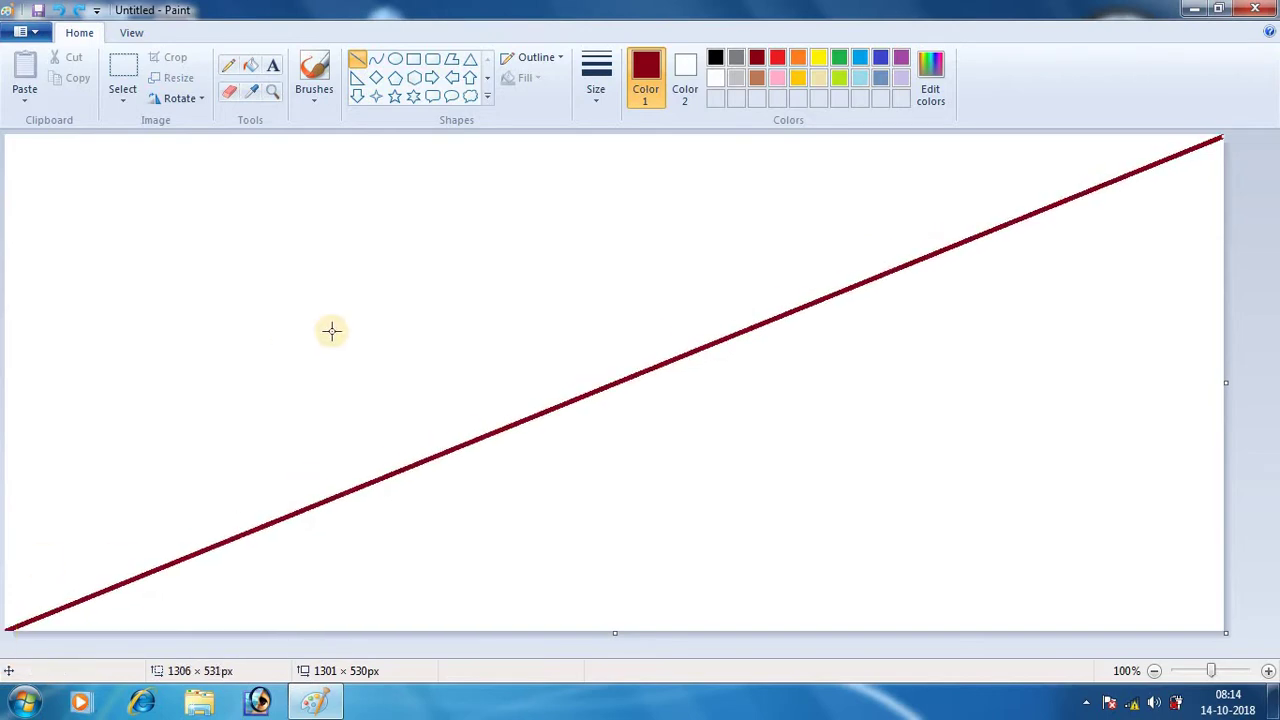
Fill below the diagonal with dark red and above it with lime green.
click(251, 66)
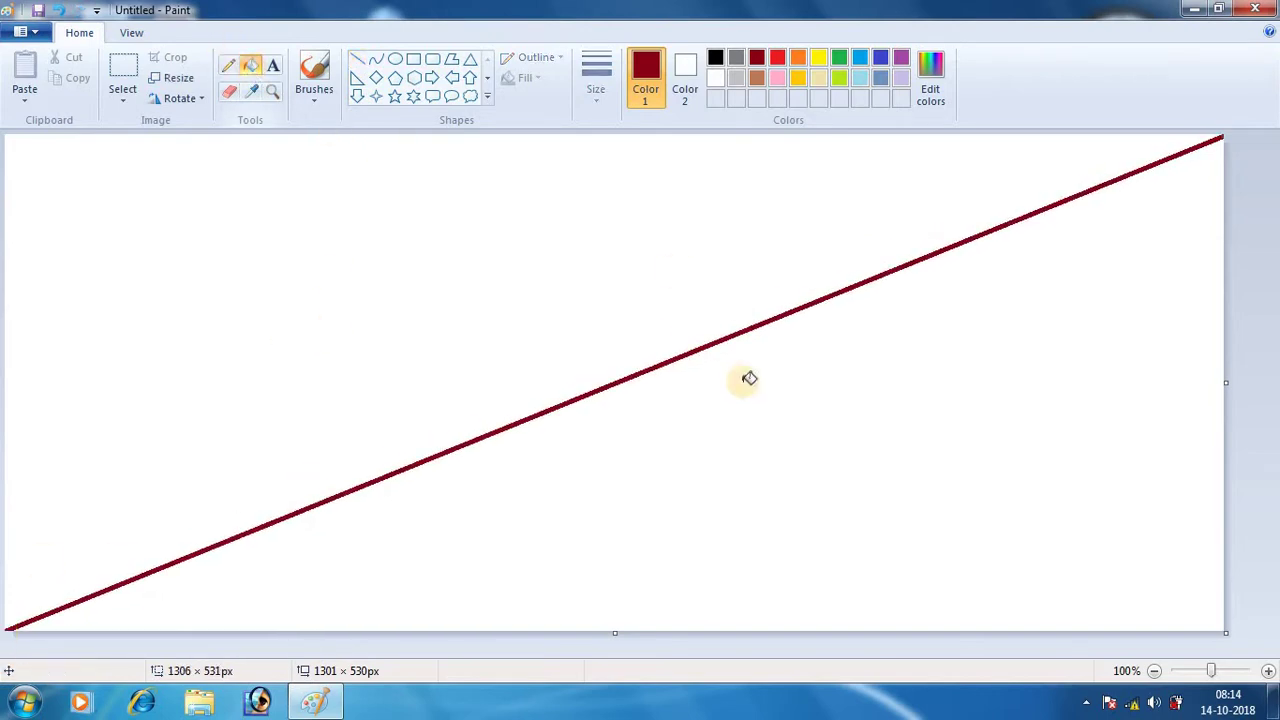
click(850, 417)
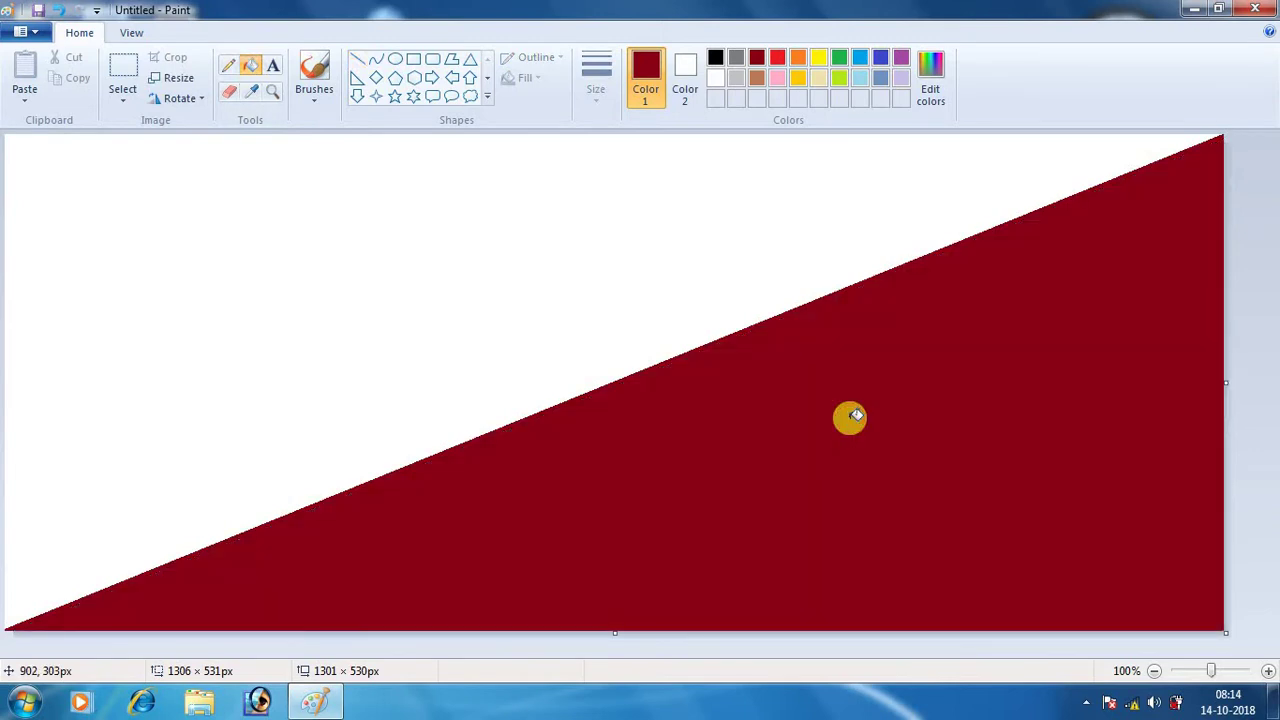
click(840, 78)
click(507, 286)
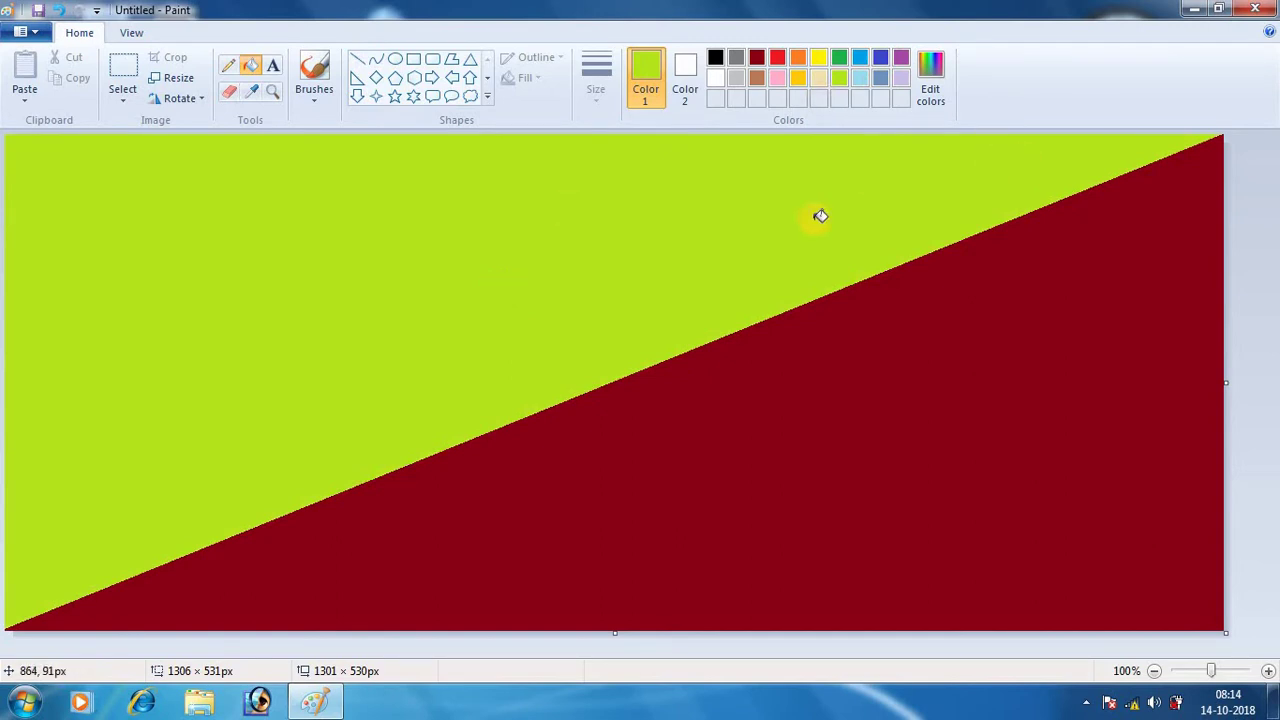
click(847, 462)
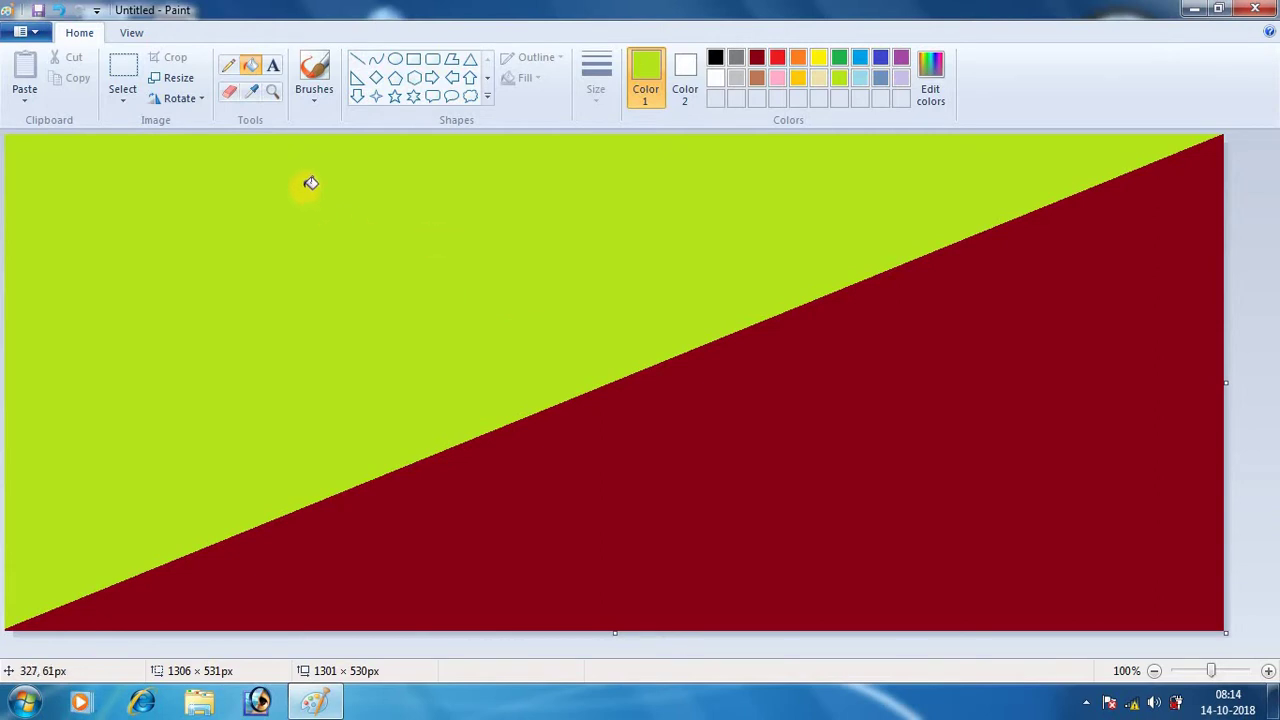
Squeeze the image to 1 pixel wide, with Maintain aspect ratio unticked.
click(177, 80)
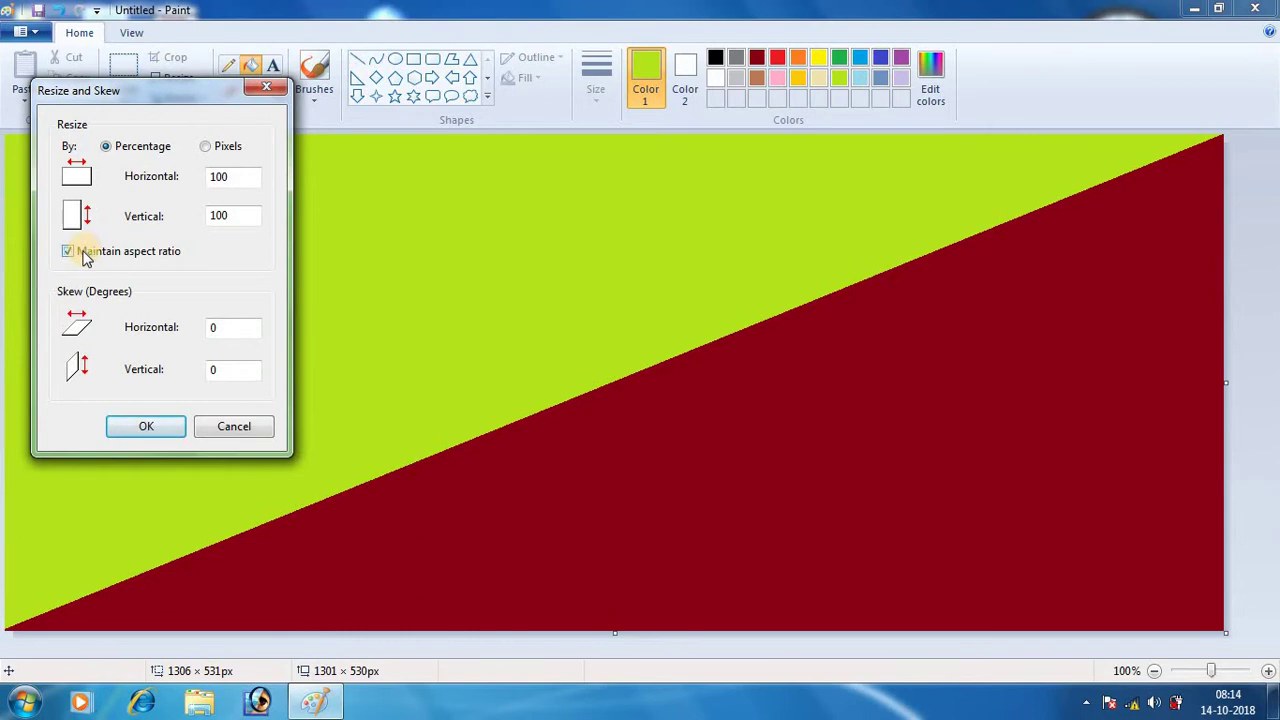
click(68, 251)
click(206, 147)
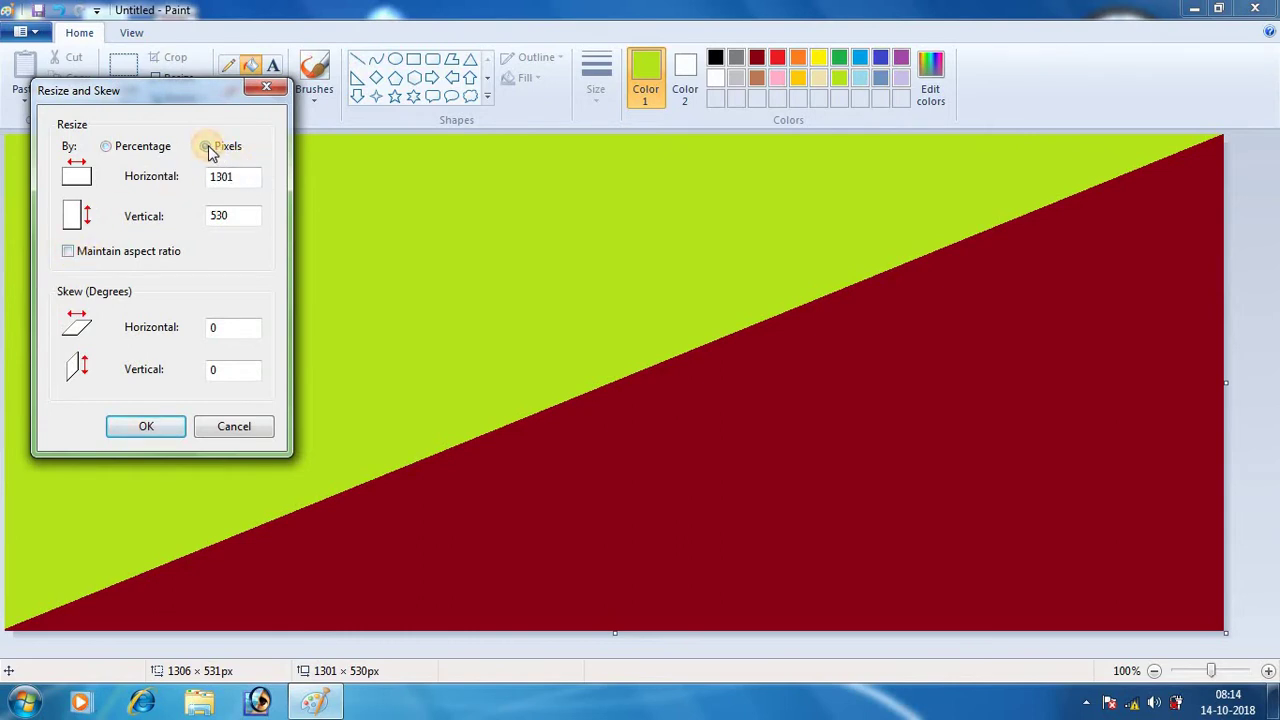
click(241, 176)
text(1)
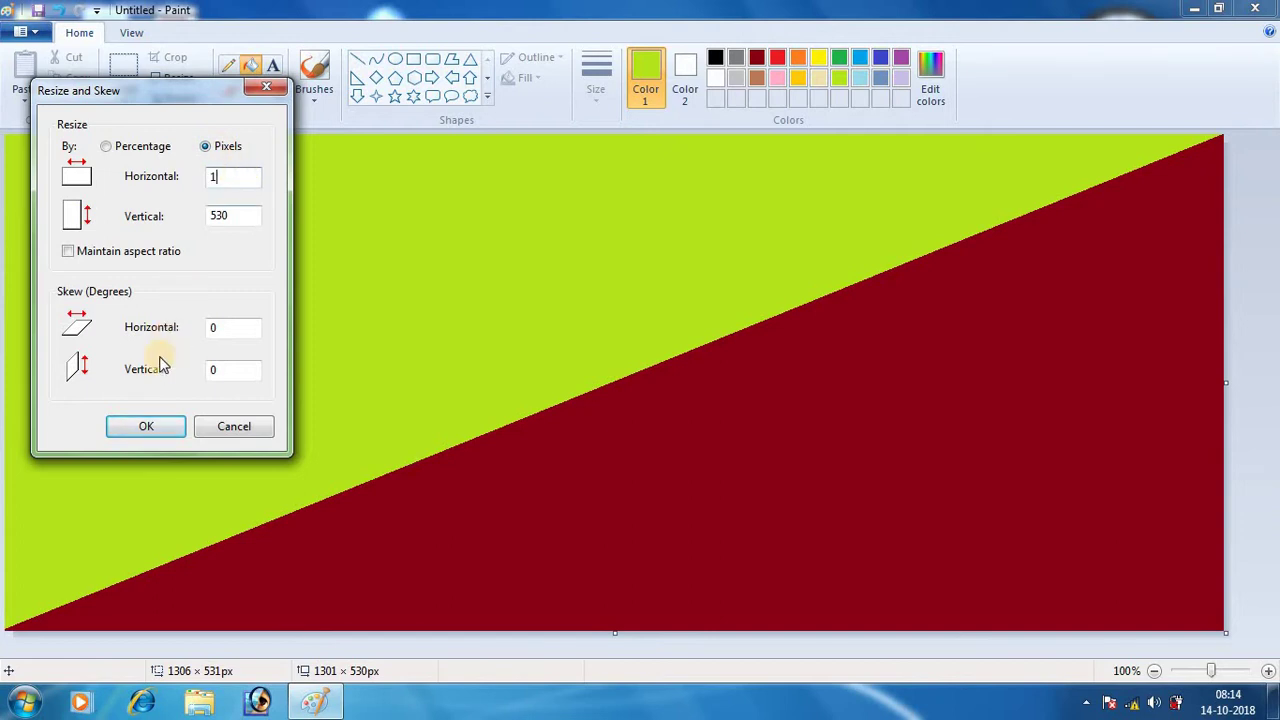
click(145, 427)
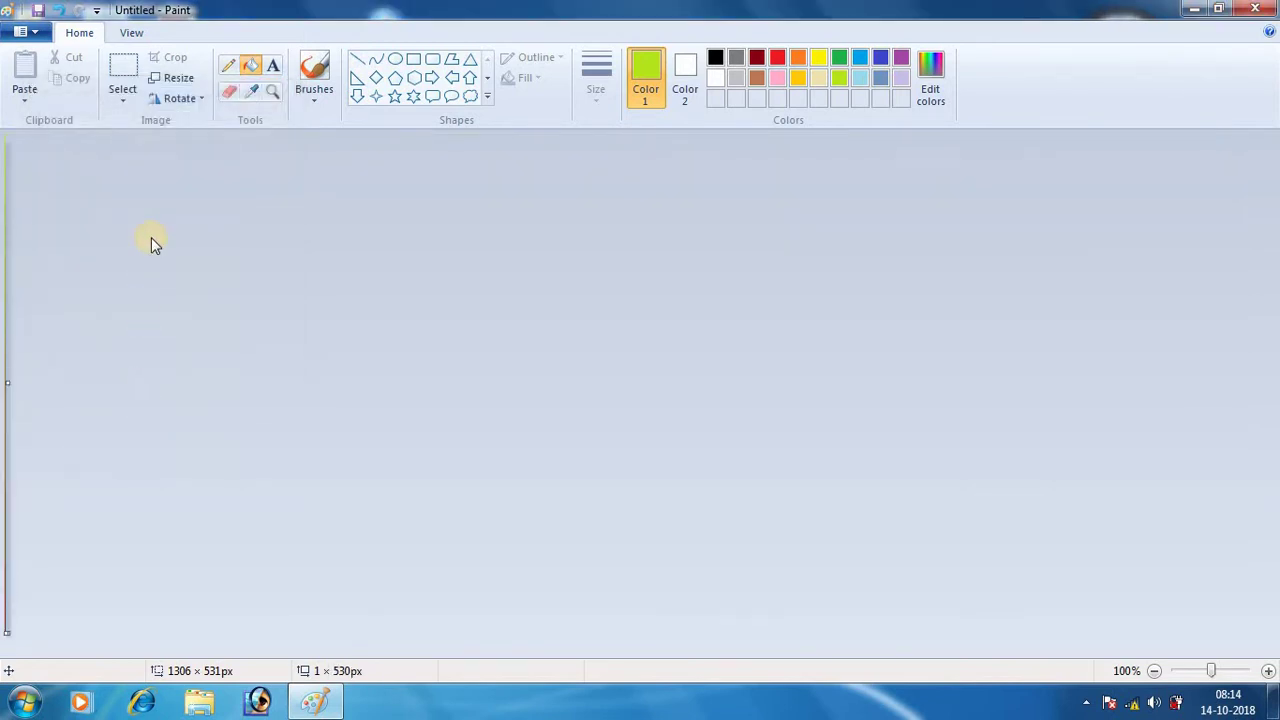
Stretch the 1-pixel strip back to 1301 pixels wide, with Maintain aspect ratio unticked.
click(179, 79)
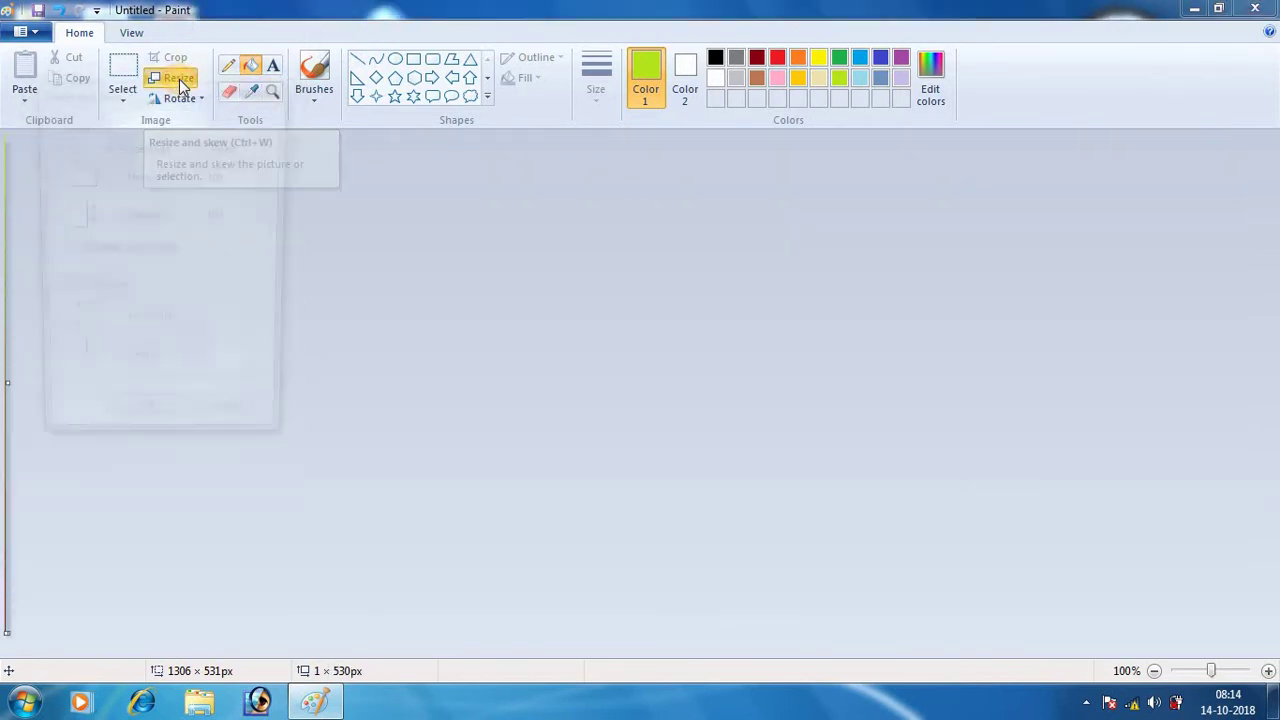
click(82, 252)
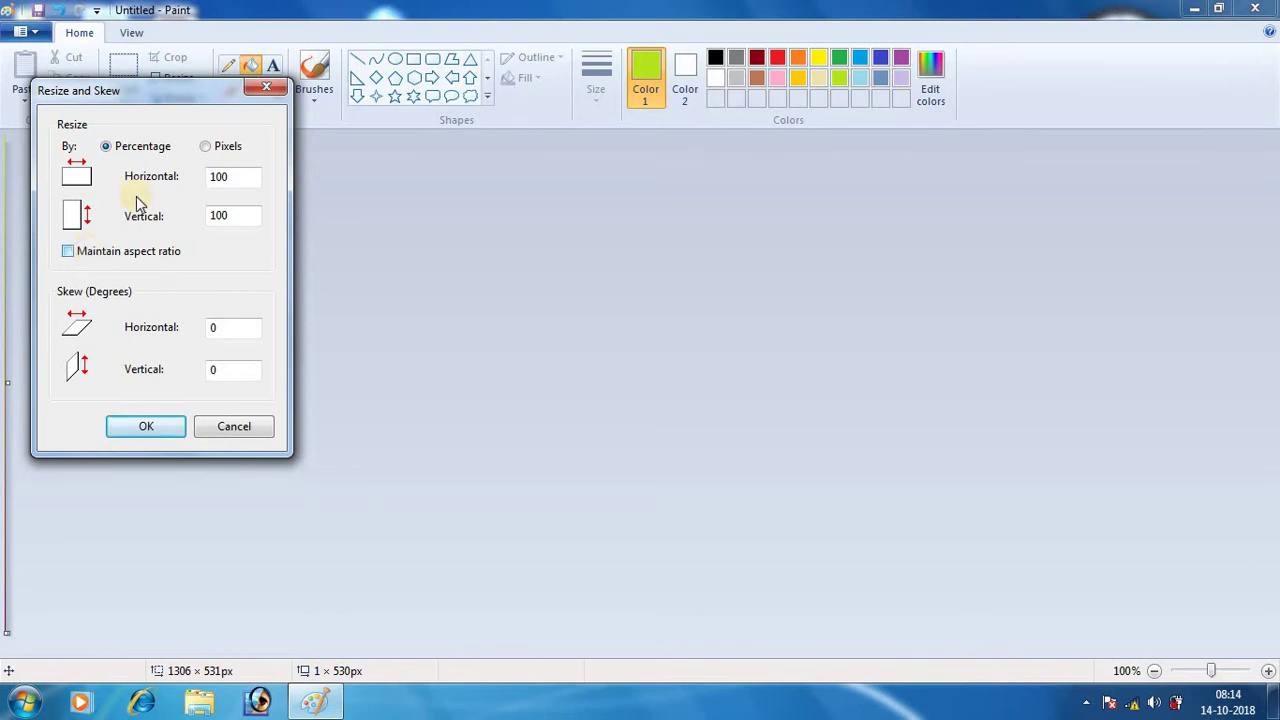
click(210, 147)
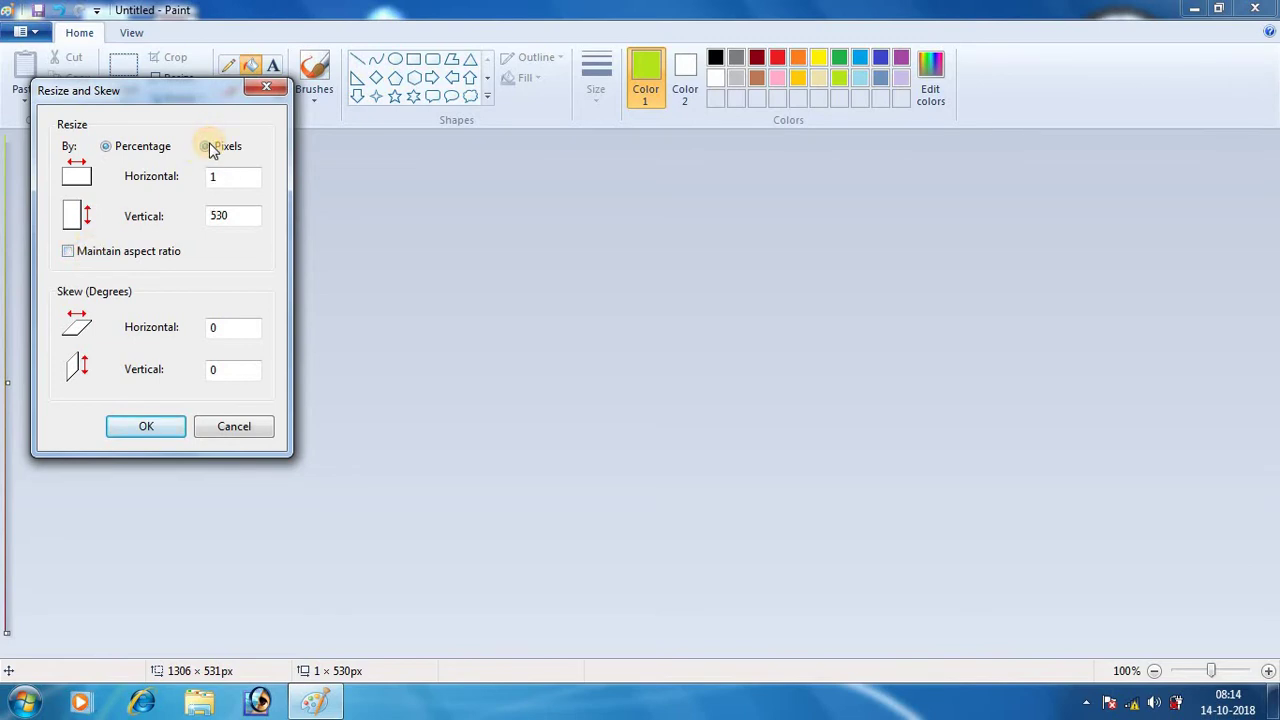
click(222, 176)
double_click(219, 176)
text(301)
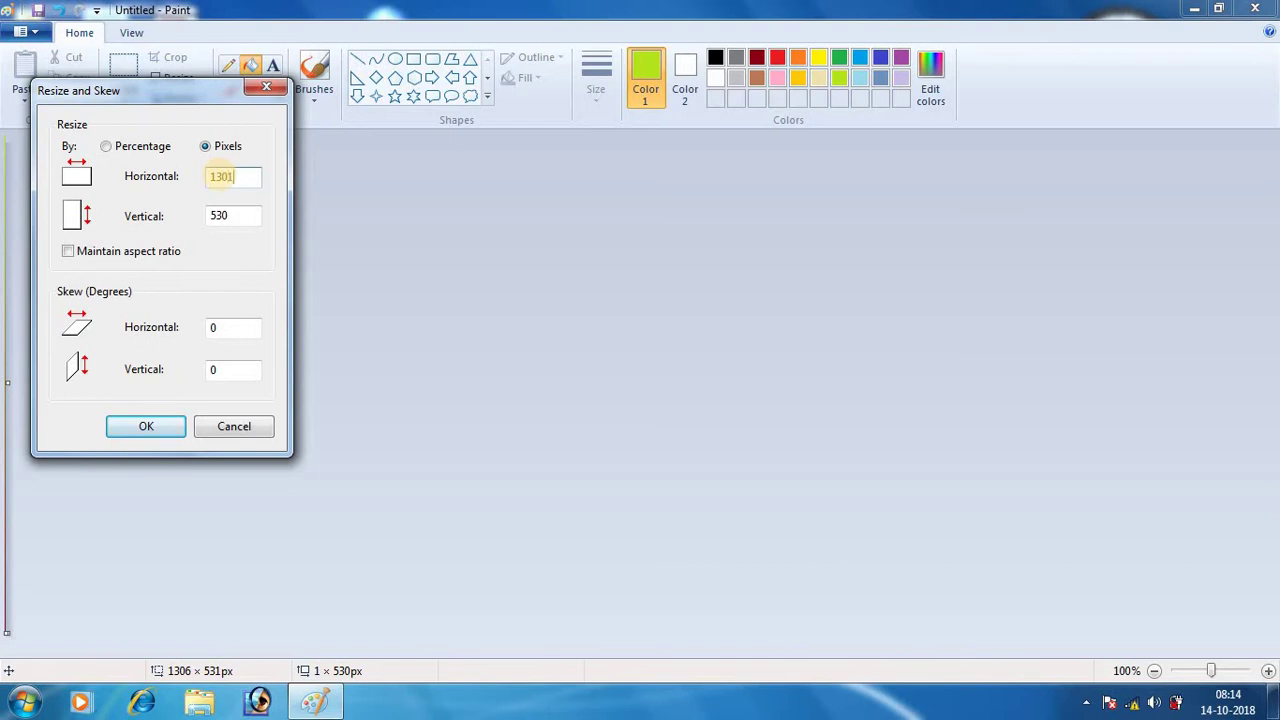
click(149, 426)
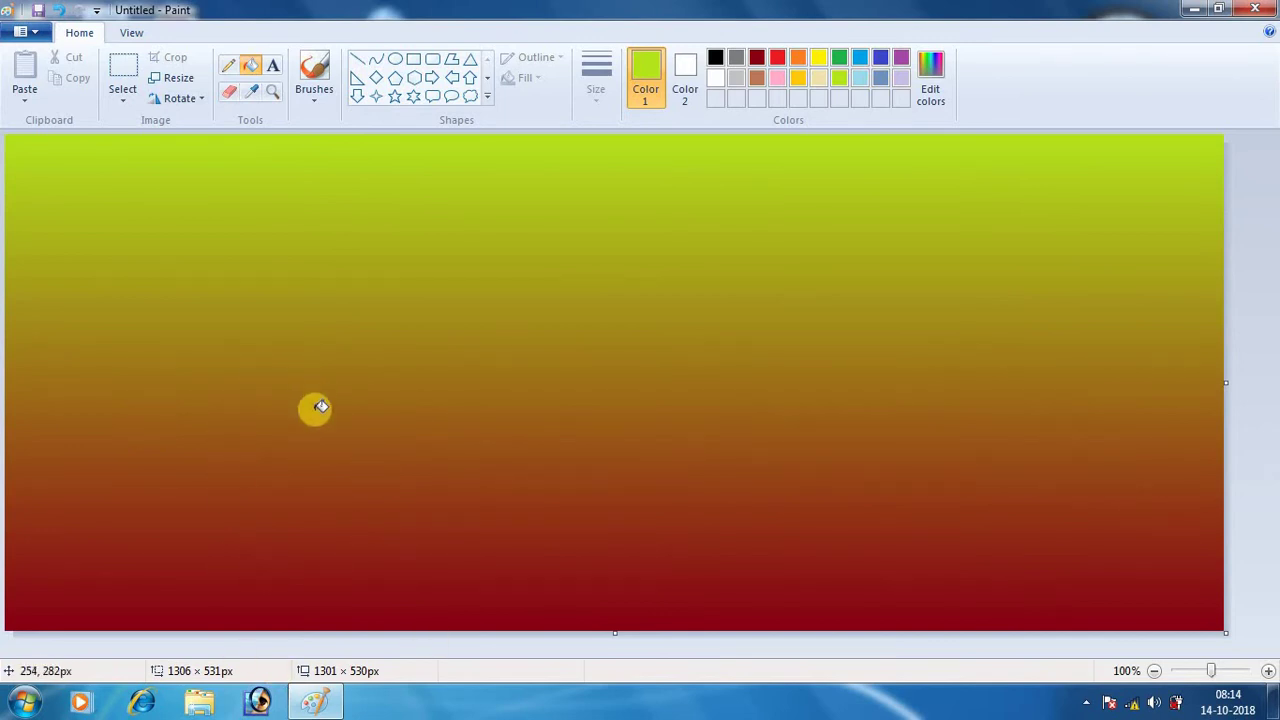
Spray light-blue airbrush specks across the middle of the gradient canvas.
click(314, 92)
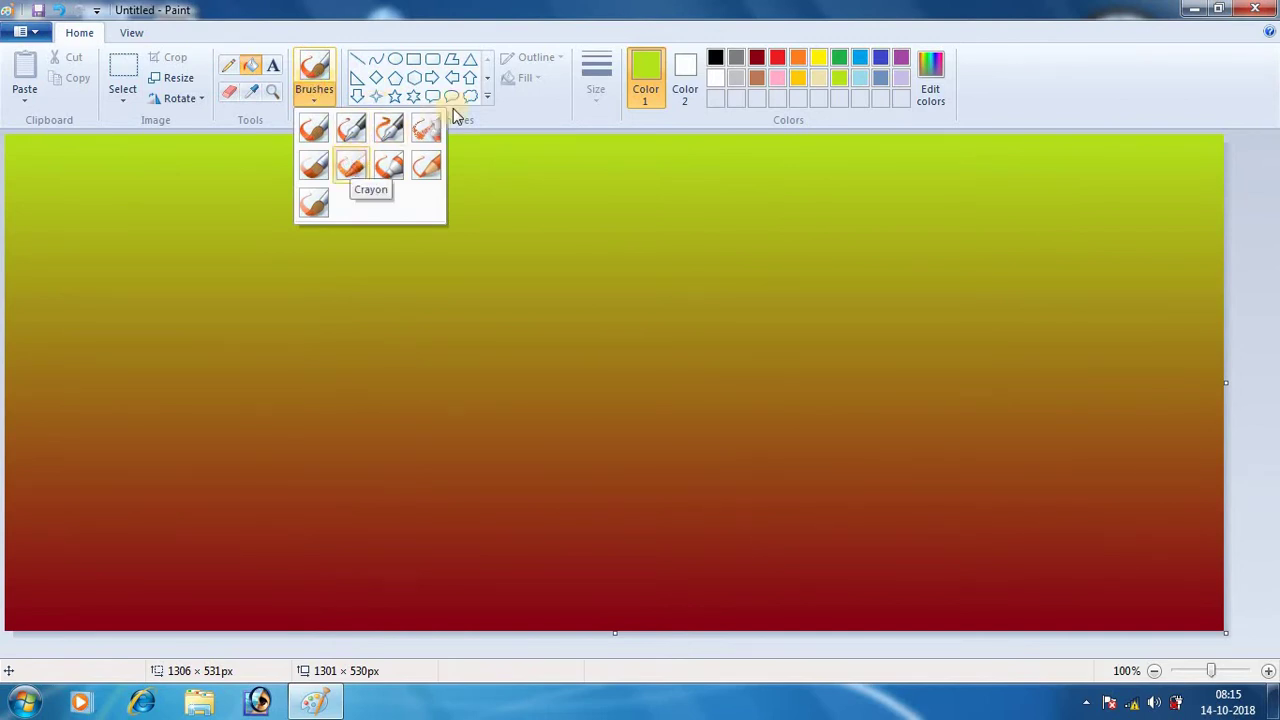
click(426, 130)
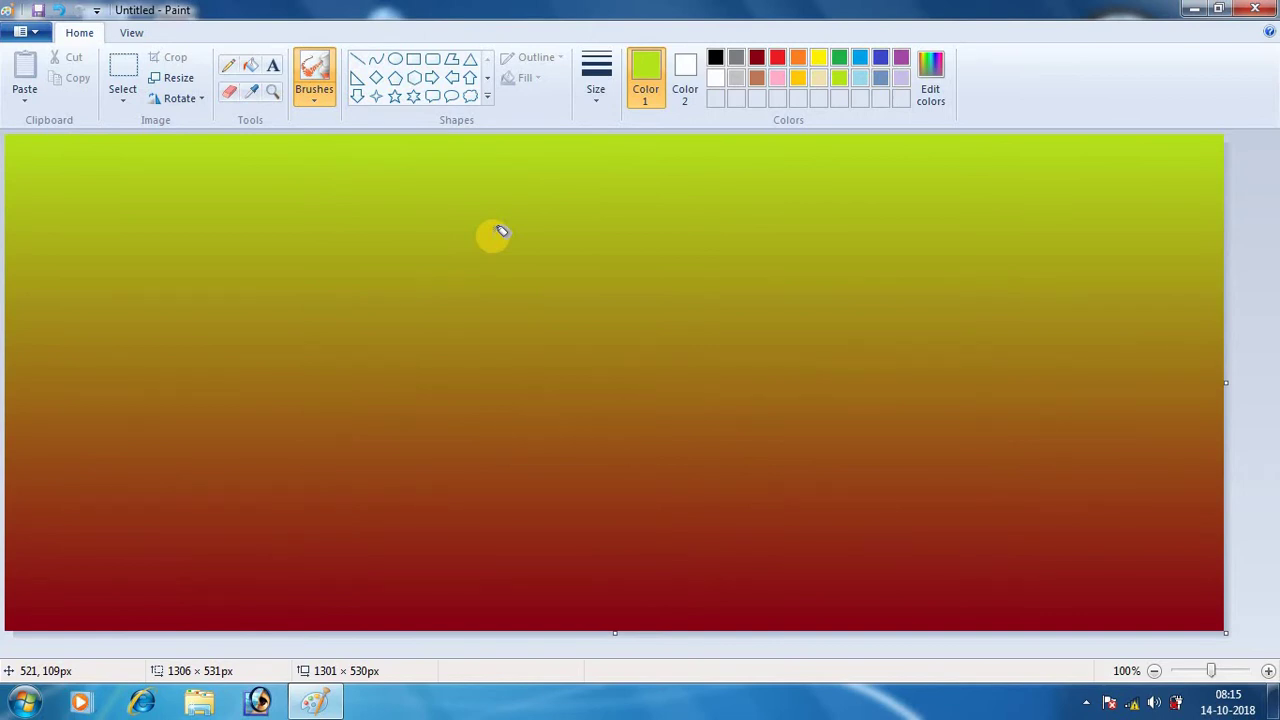
click(859, 79)
drag(300, 400, 635, 265)
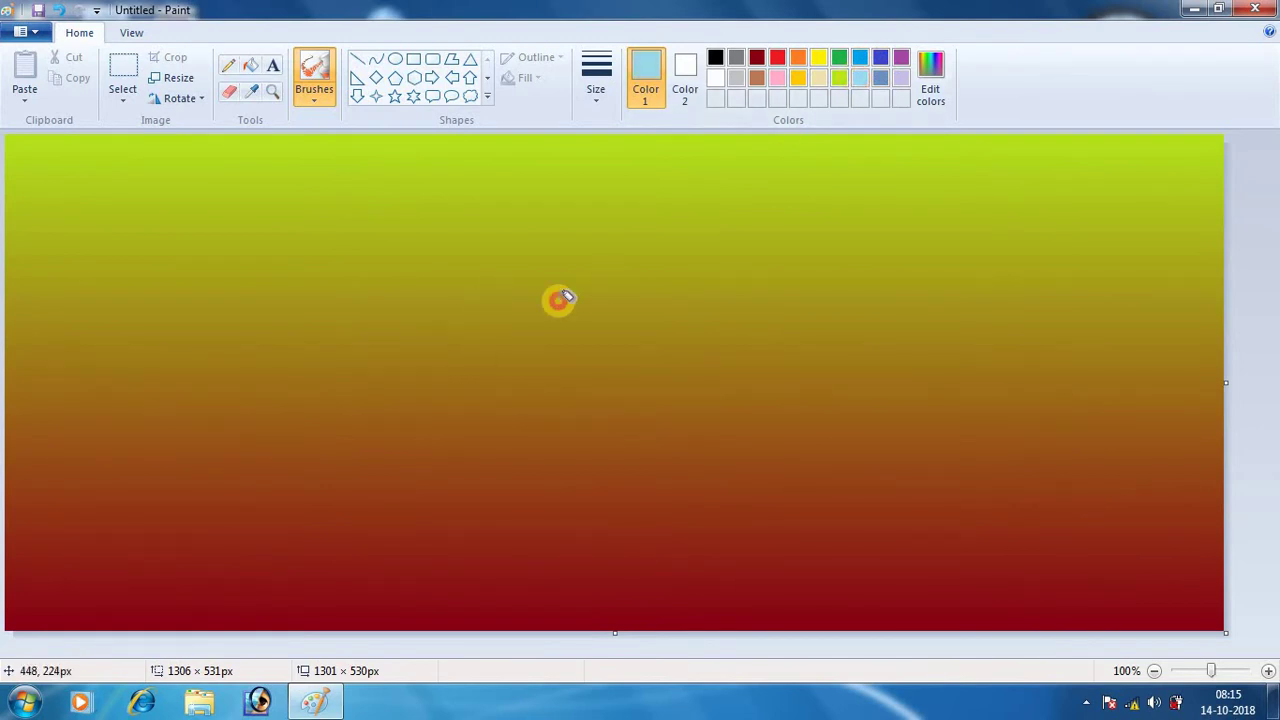
mouse_move(433, 375)
mouse_down()
mouse_move(429, 291)
mouse_move(451, 303)
mouse_move(463, 380)
mouse_move(870, 262)
mouse_move(1043, 177)
mouse_move(591, 217)
mouse_move(586, 271)
mouse_move(810, 148)
mouse_move(391, 234)
mouse_move(131, 334)
mouse_move(157, 223)
mouse_move(117, 310)
mouse_move(11, 194)
mouse_move(246, 203)
mouse_move(331, 334)
mouse_move(458, 415)
mouse_move(520, 406)
mouse_move(674, 506)
mouse_move(903, 554)
mouse_move(963, 313)
mouse_move(569, 523)
mouse_move(574, 380)
mouse_move(663, 397)
mouse_move(645, 378)
mouse_up()
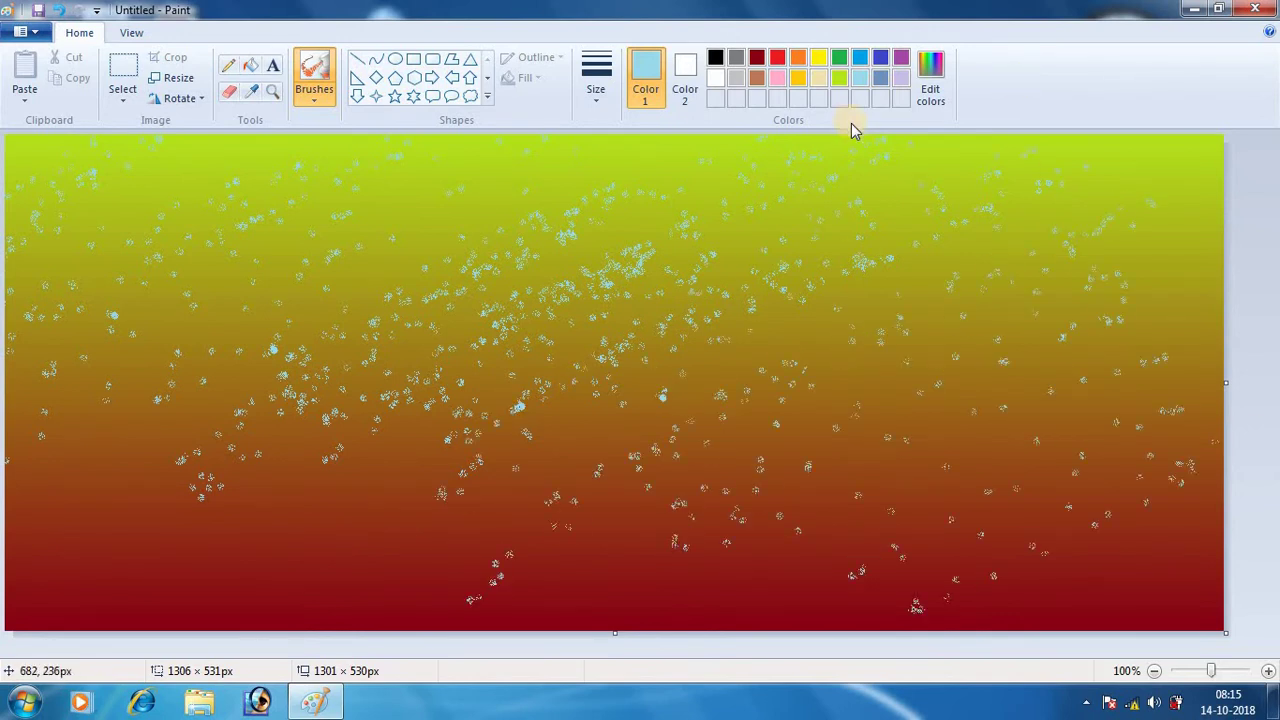
Spray dark-blue airbrush specks diagonally across the canvas and into the lower left.
click(880, 57)
mouse_move(860, 205)
mouse_down()
mouse_move(700, 214)
mouse_move(560, 409)
mouse_move(763, 406)
mouse_move(877, 295)
mouse_move(643, 229)
mouse_move(57, 423)
mouse_move(428, 176)
mouse_move(463, 323)
mouse_move(423, 417)
mouse_move(357, 506)
mouse_move(135, 290)
mouse_move(117, 537)
mouse_move(866, 420)
mouse_move(620, 534)
mouse_move(213, 578)
mouse_move(800, 449)
mouse_move(1166, 529)
mouse_move(883, 617)
mouse_move(1124, 484)
mouse_move(957, 449)
mouse_move(1023, 394)
mouse_move(903, 423)
mouse_move(1142, 232)
mouse_move(1186, 140)
mouse_move(866, 386)
mouse_move(811, 317)
mouse_move(943, 126)
mouse_move(457, 222)
mouse_move(687, 68)
mouse_move(286, 345)
mouse_move(205, 291)
mouse_move(51, 260)
mouse_move(323, 369)
mouse_move(306, 546)
mouse_move(445, 553)
mouse_move(857, 443)
mouse_move(517, 509)
mouse_move(634, 514)
mouse_move(318, 543)
mouse_up()
mouse_move(205, 537)
mouse_down()
mouse_move(114, 571)
mouse_move(288, 620)
mouse_up()
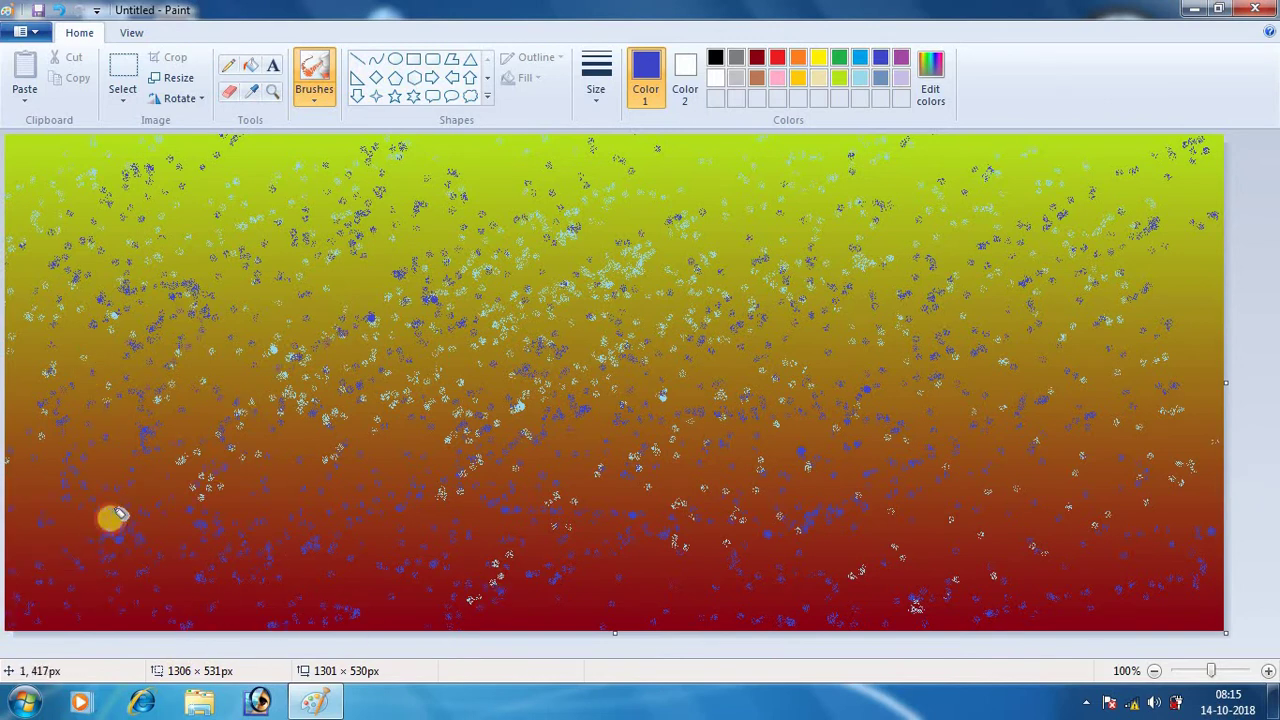